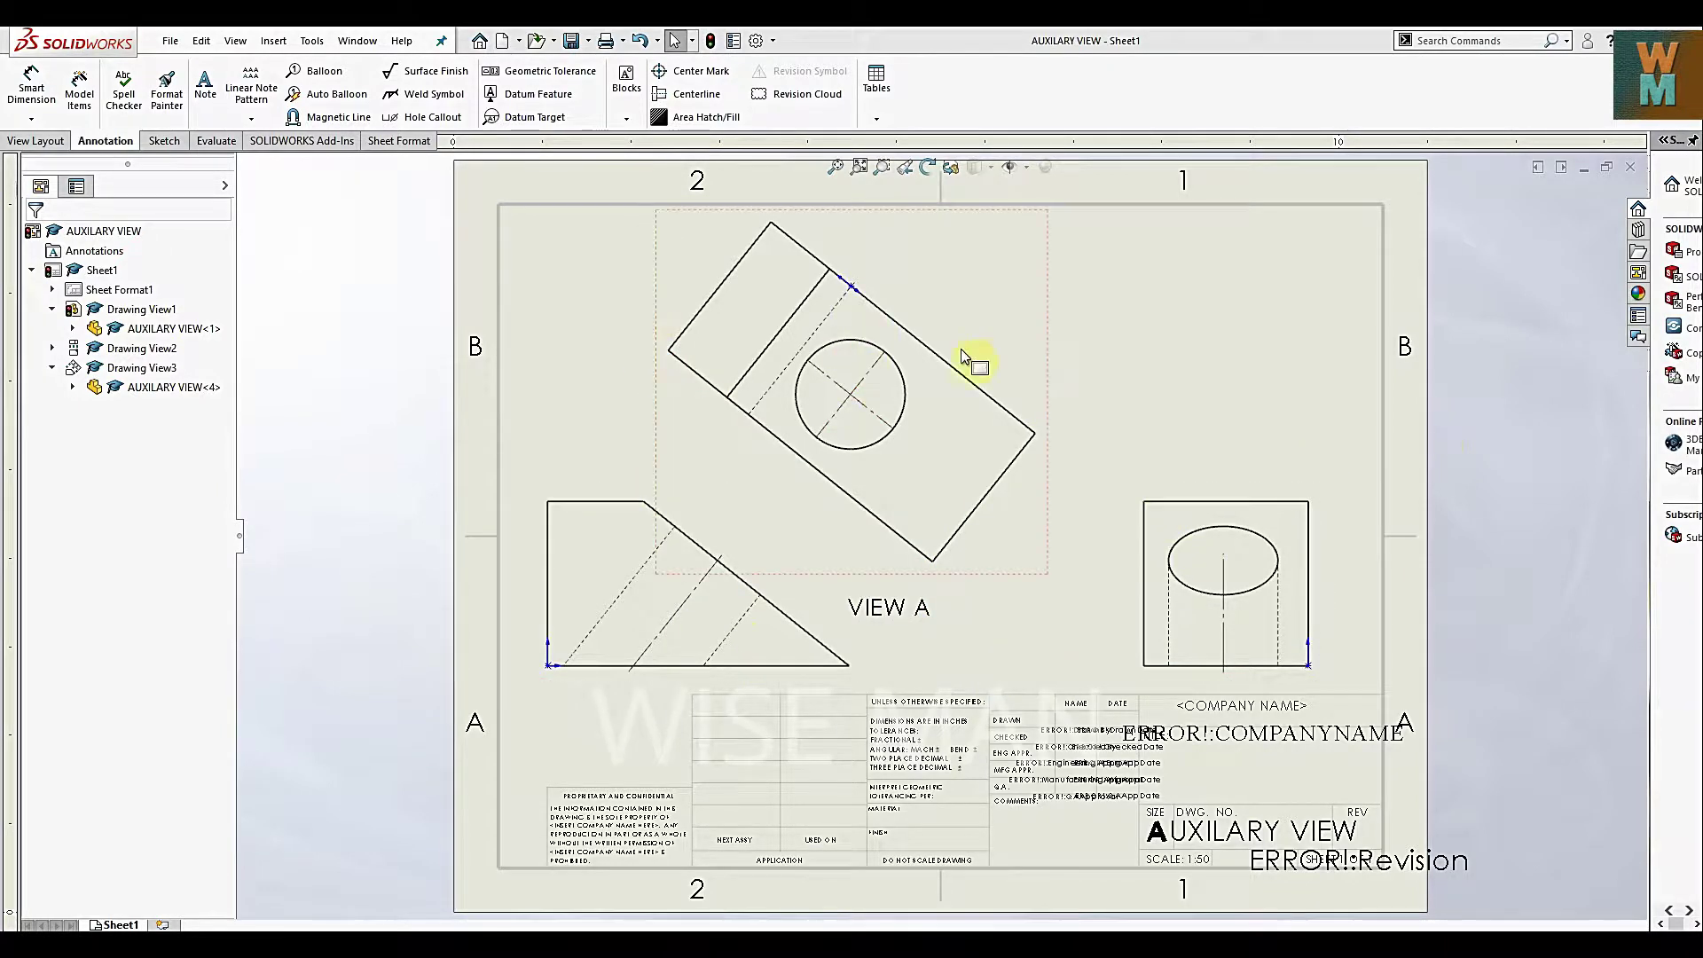
{"action": "left_click", "coordinate": [1058, 313]}
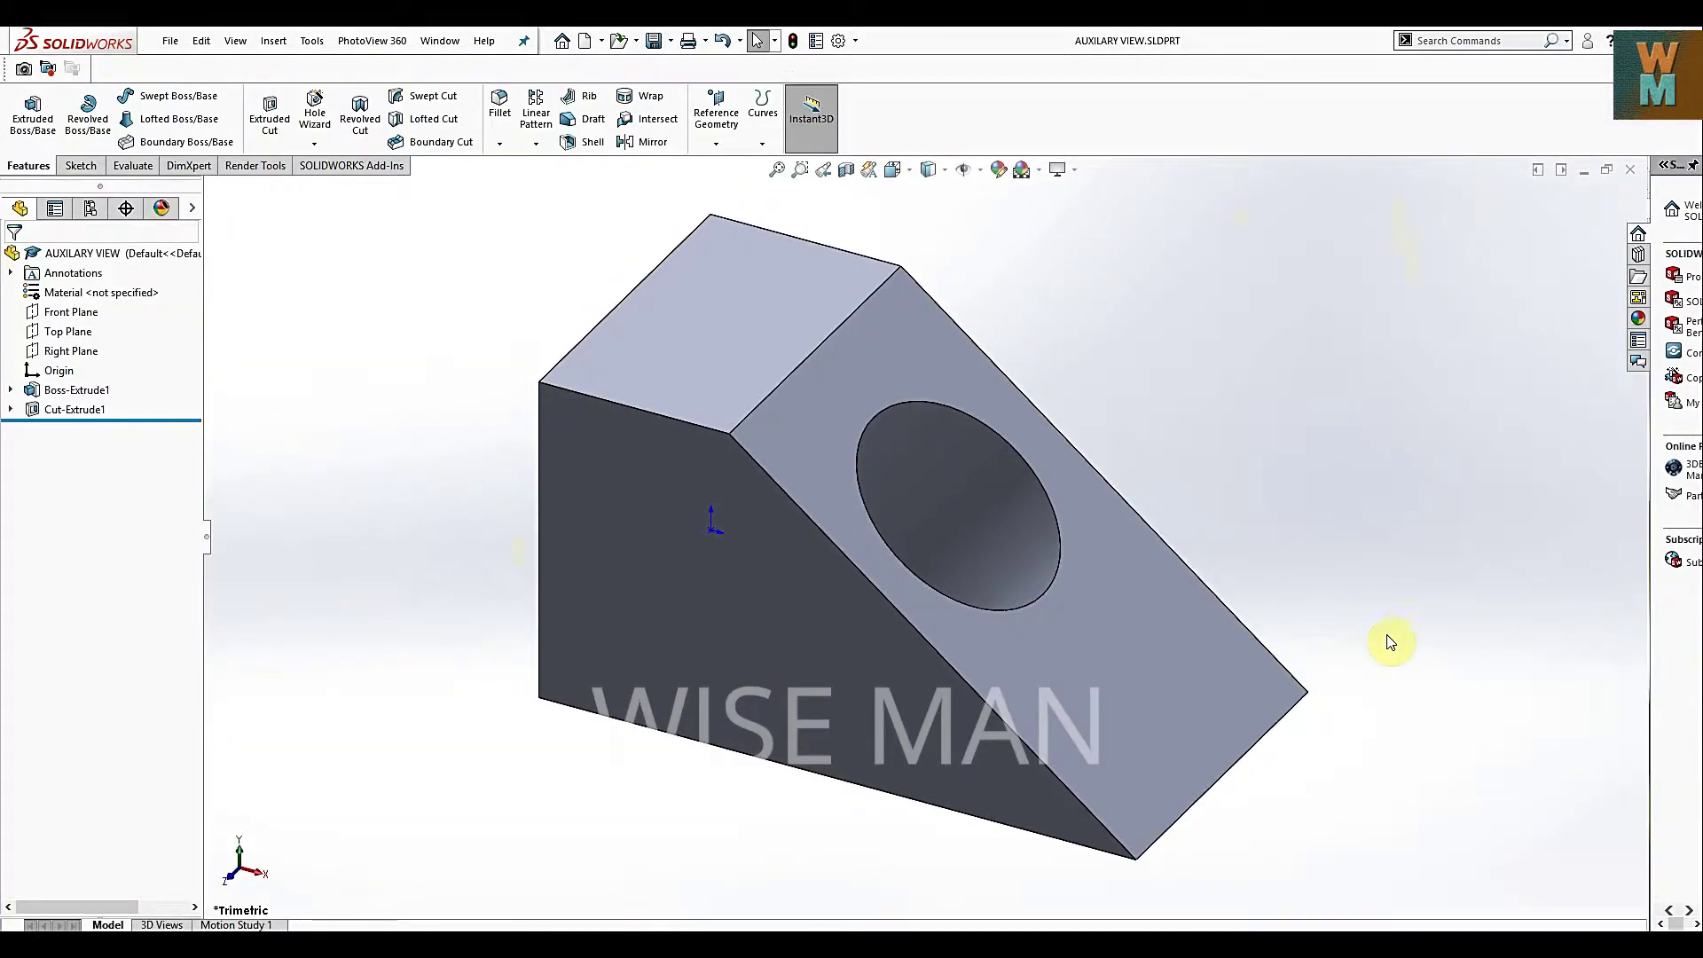
{"action": "mouse_move", "coordinate": [1392, 639]}
{"action": "middle_mouse_down"}
{"action": "mouse_move", "coordinate": [1298, 548]}
{"action": "mouse_move", "coordinate": [1361, 555]}
{"action": "mouse_move", "coordinate": [1301, 662]}
{"action": "mouse_move", "coordinate": [1387, 669]}
{"action": "mouse_move", "coordinate": [1427, 581]}
{"action": "mouse_move", "coordinate": [787, 488]}
{"action": "mouse_move", "coordinate": [1145, 787]}
{"action": "mouse_move", "coordinate": [1427, 555]}
{"action": "mouse_move", "coordinate": [1371, 502]}
{"action": "mouse_move", "coordinate": [1396, 471]}
{"action": "mouse_move", "coordinate": [1448, 494]}
{"action": "mouse_move", "coordinate": [1399, 452]}
{"action": "mouse_move", "coordinate": [1346, 631]}
{"action": "middle_mouse_up"}
{"action": "key", "text": "ctrl+Tab"}
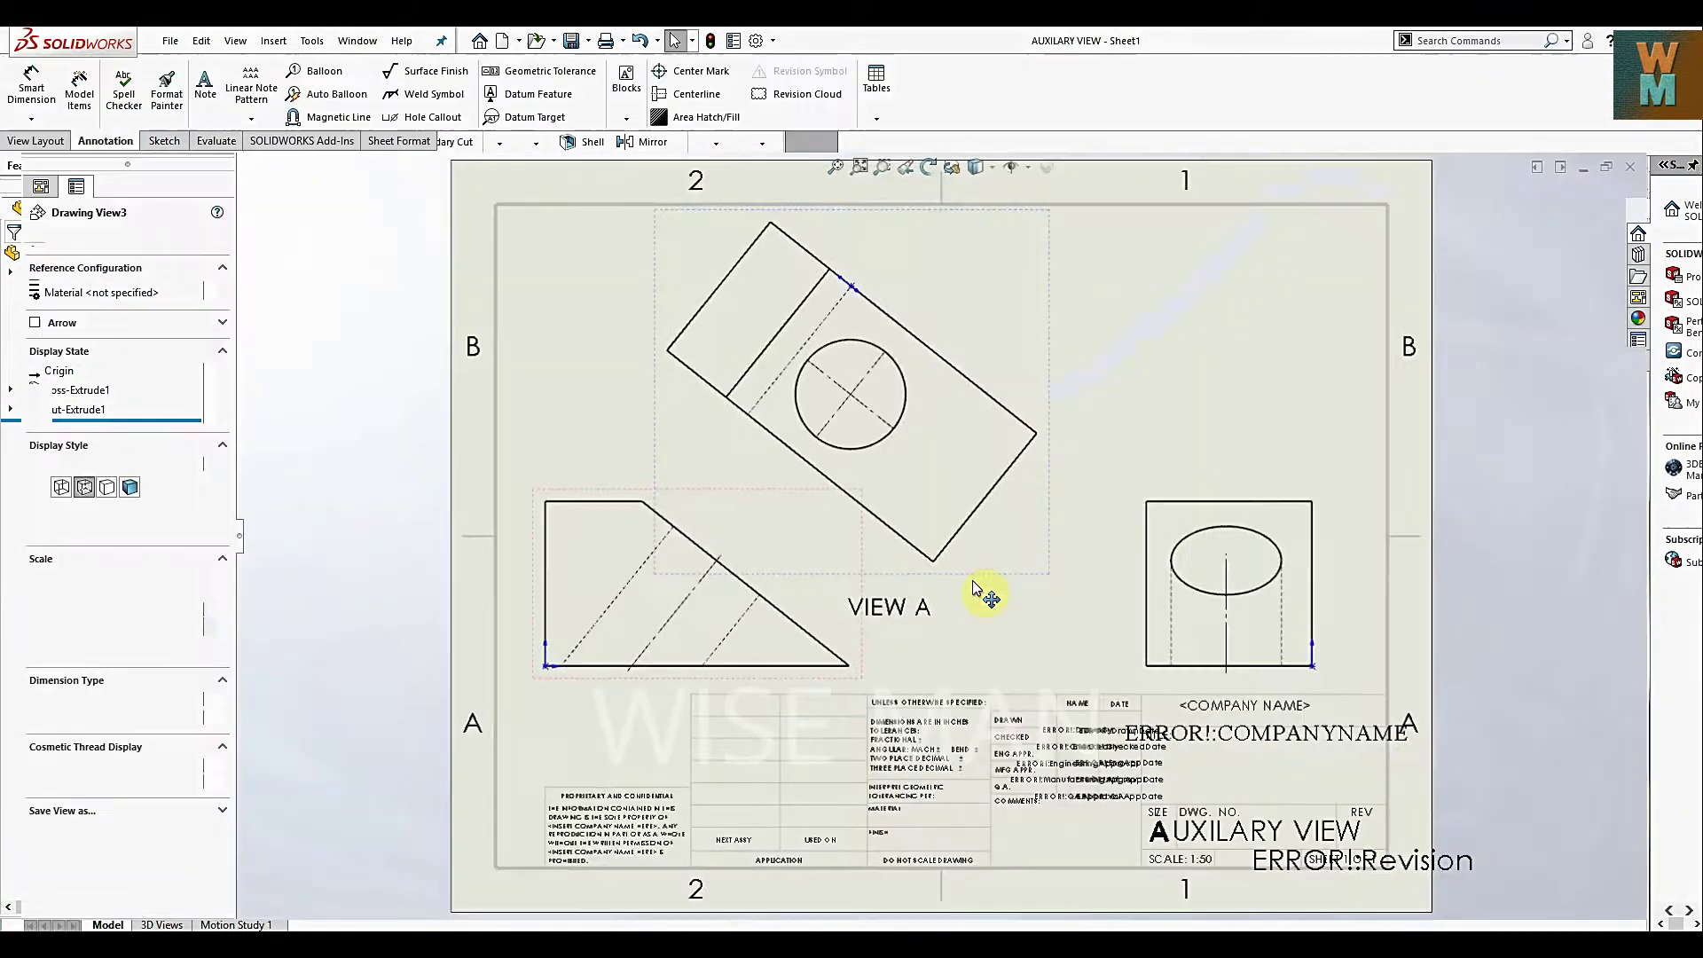
Create a new drawing document from the draw template
{"action": "left_click", "coordinate": [170, 41]}
{"action": "left_click", "coordinate": [181, 70]}
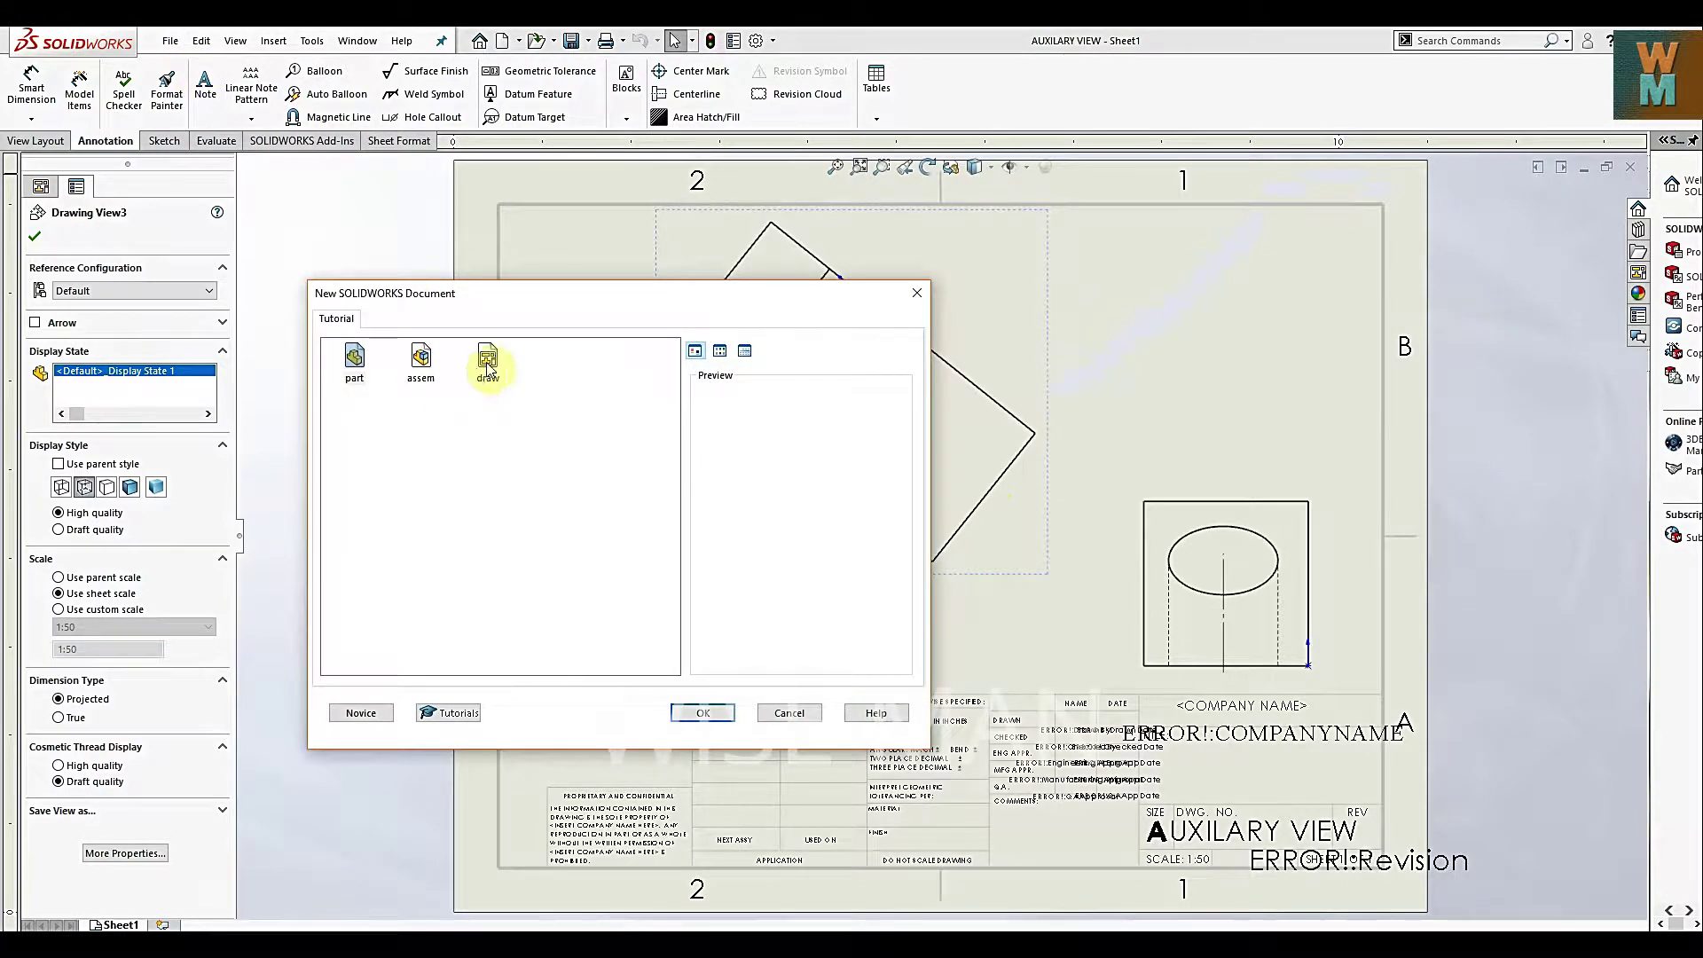
{"action": "left_click", "coordinate": [488, 359]}
{"action": "left_click", "coordinate": [702, 713]}
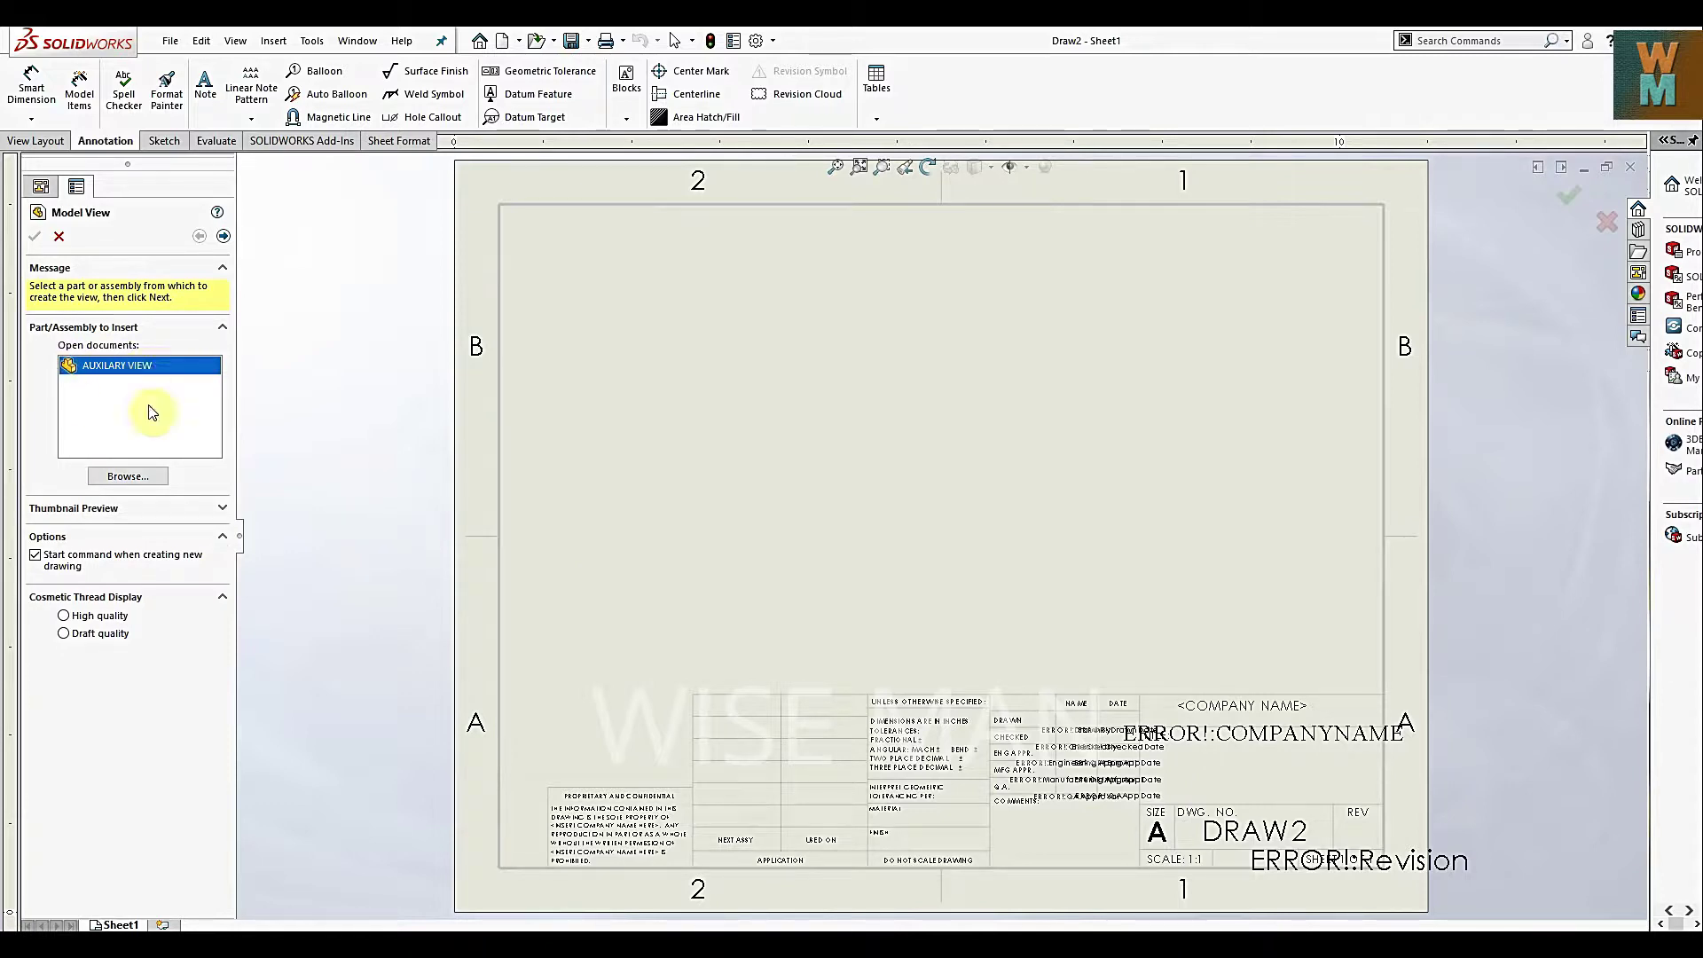
Load AUXILARY VIEW.SLDPRT from the Solidworks ME09 folder as the model for the drawing views
{"action": "left_click", "coordinate": [129, 477]}
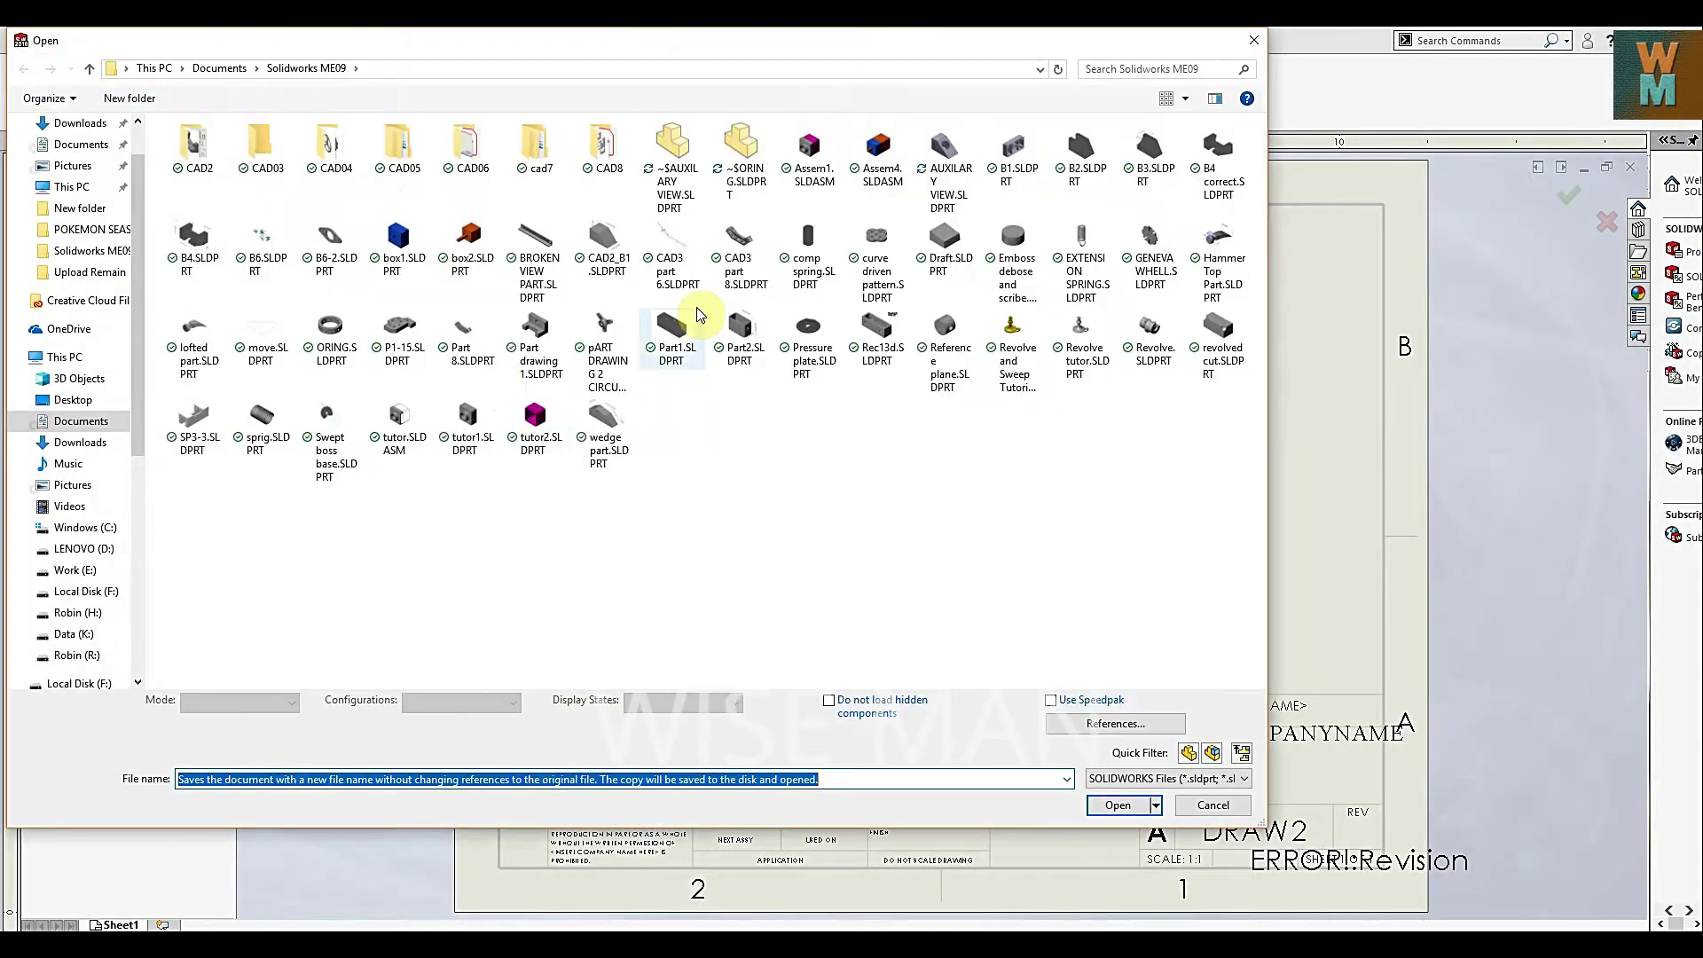
{"action": "left_click", "coordinate": [947, 166]}
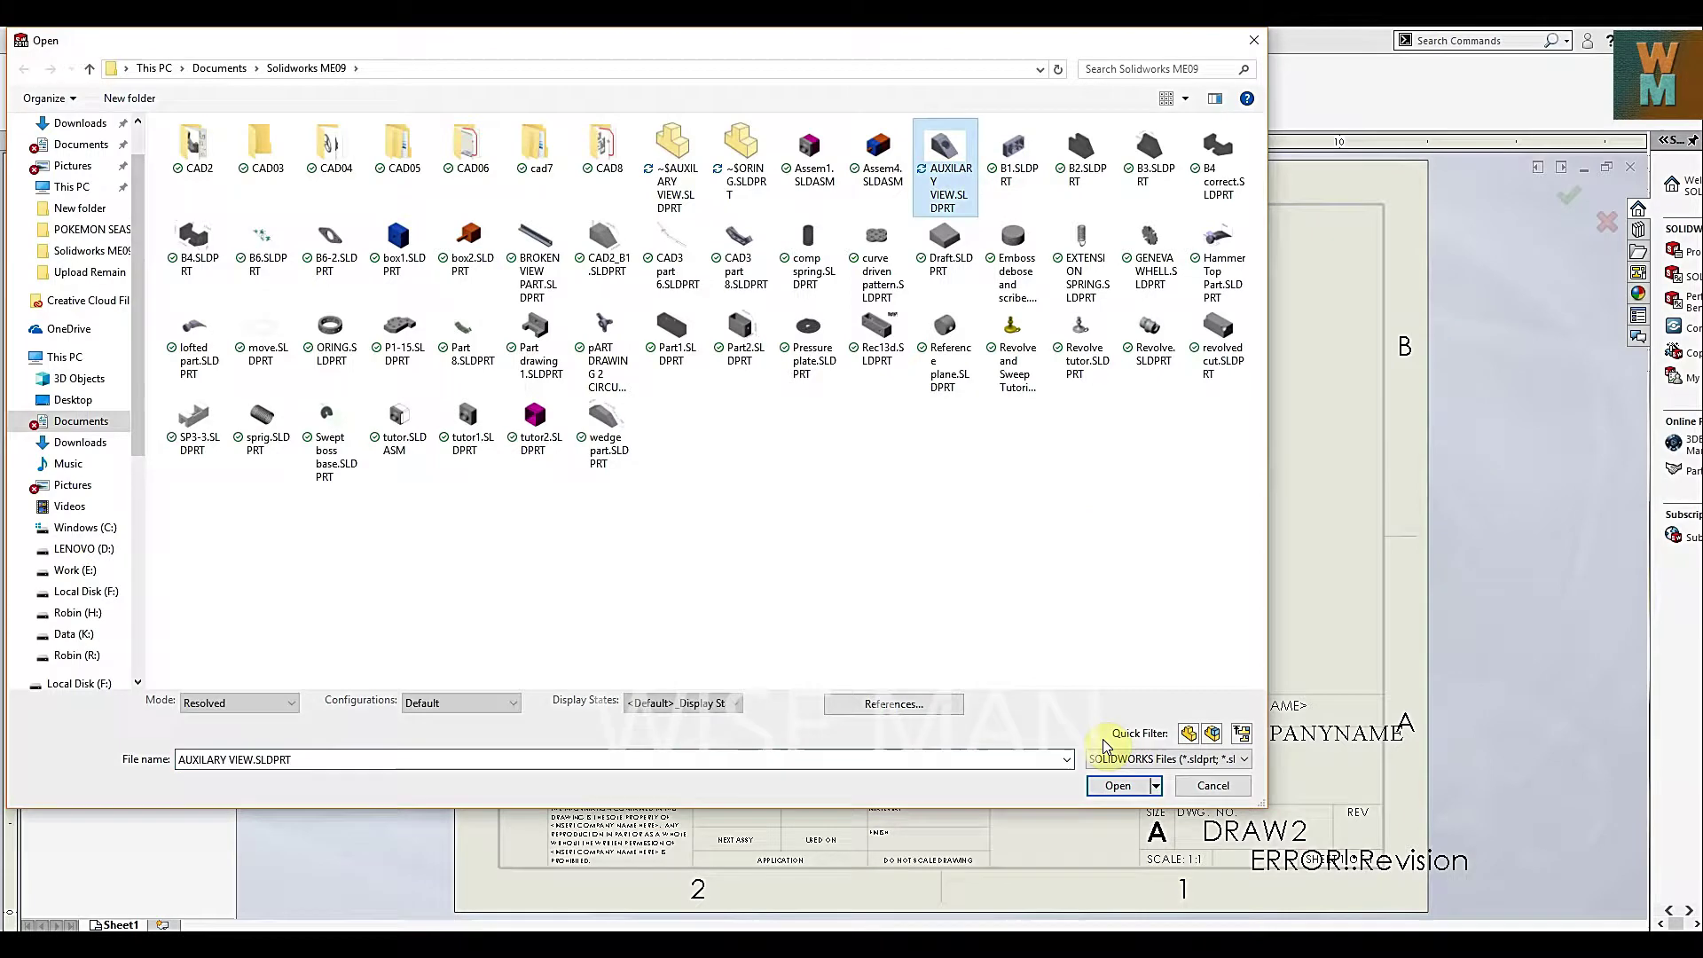
{"action": "left_click", "coordinate": [1116, 804]}
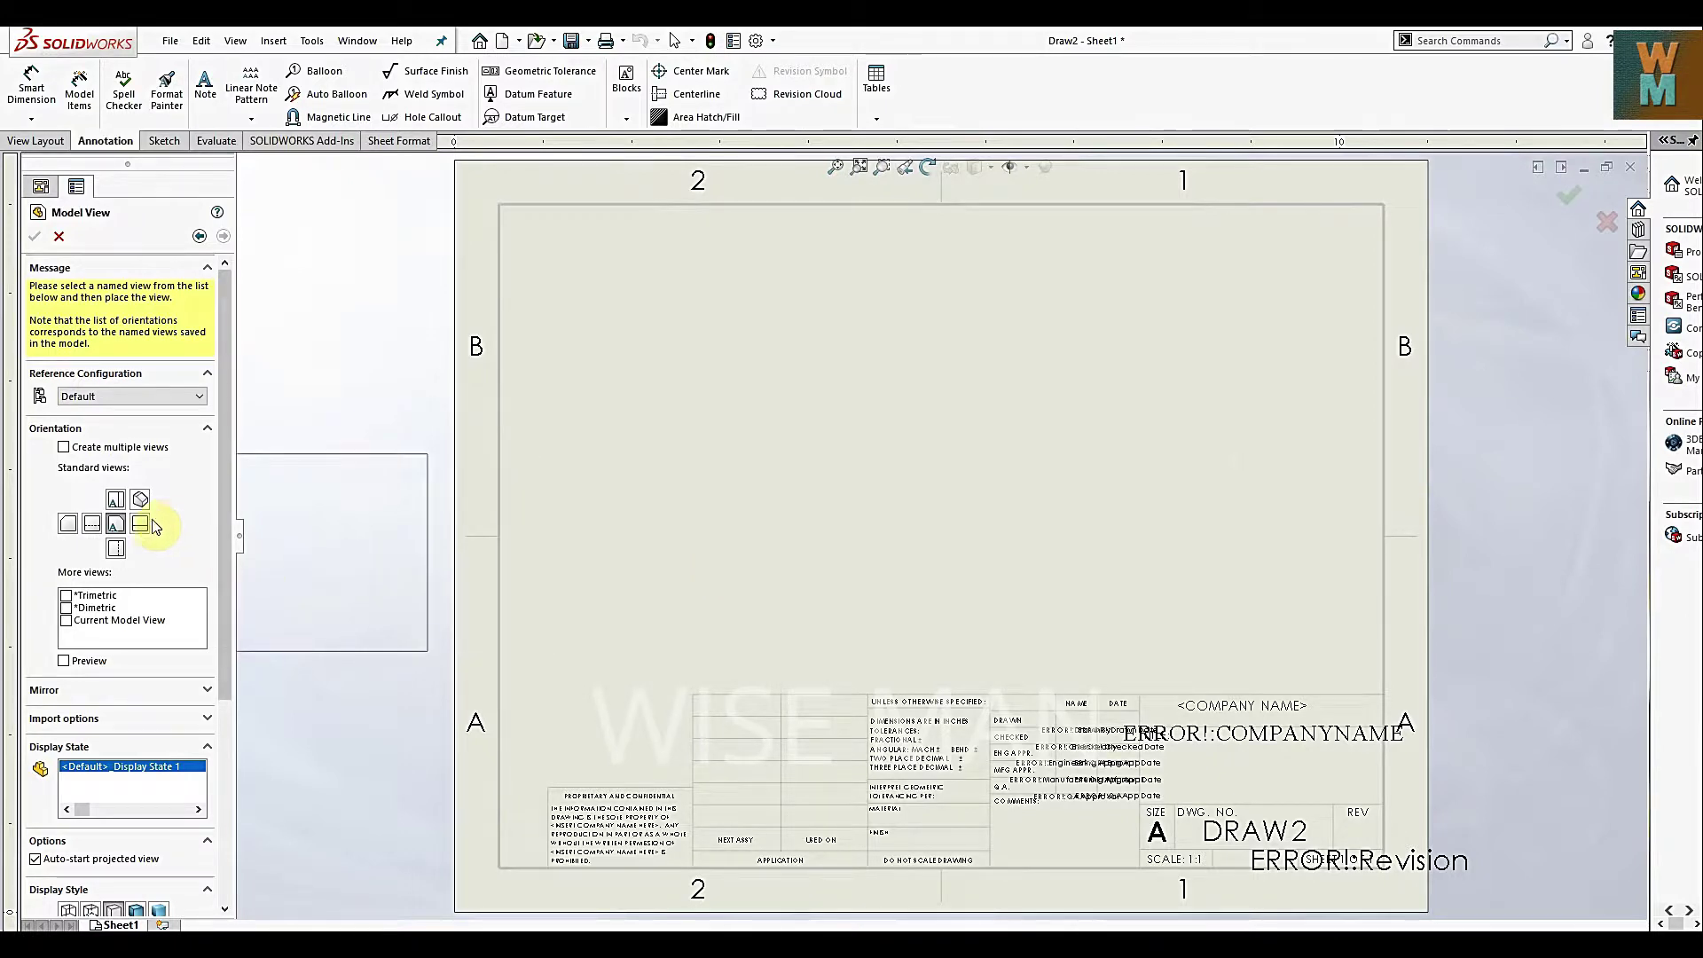
Place the part's front view on the sheet with a projected side view to its right
{"action": "left_click", "coordinate": [116, 525]}
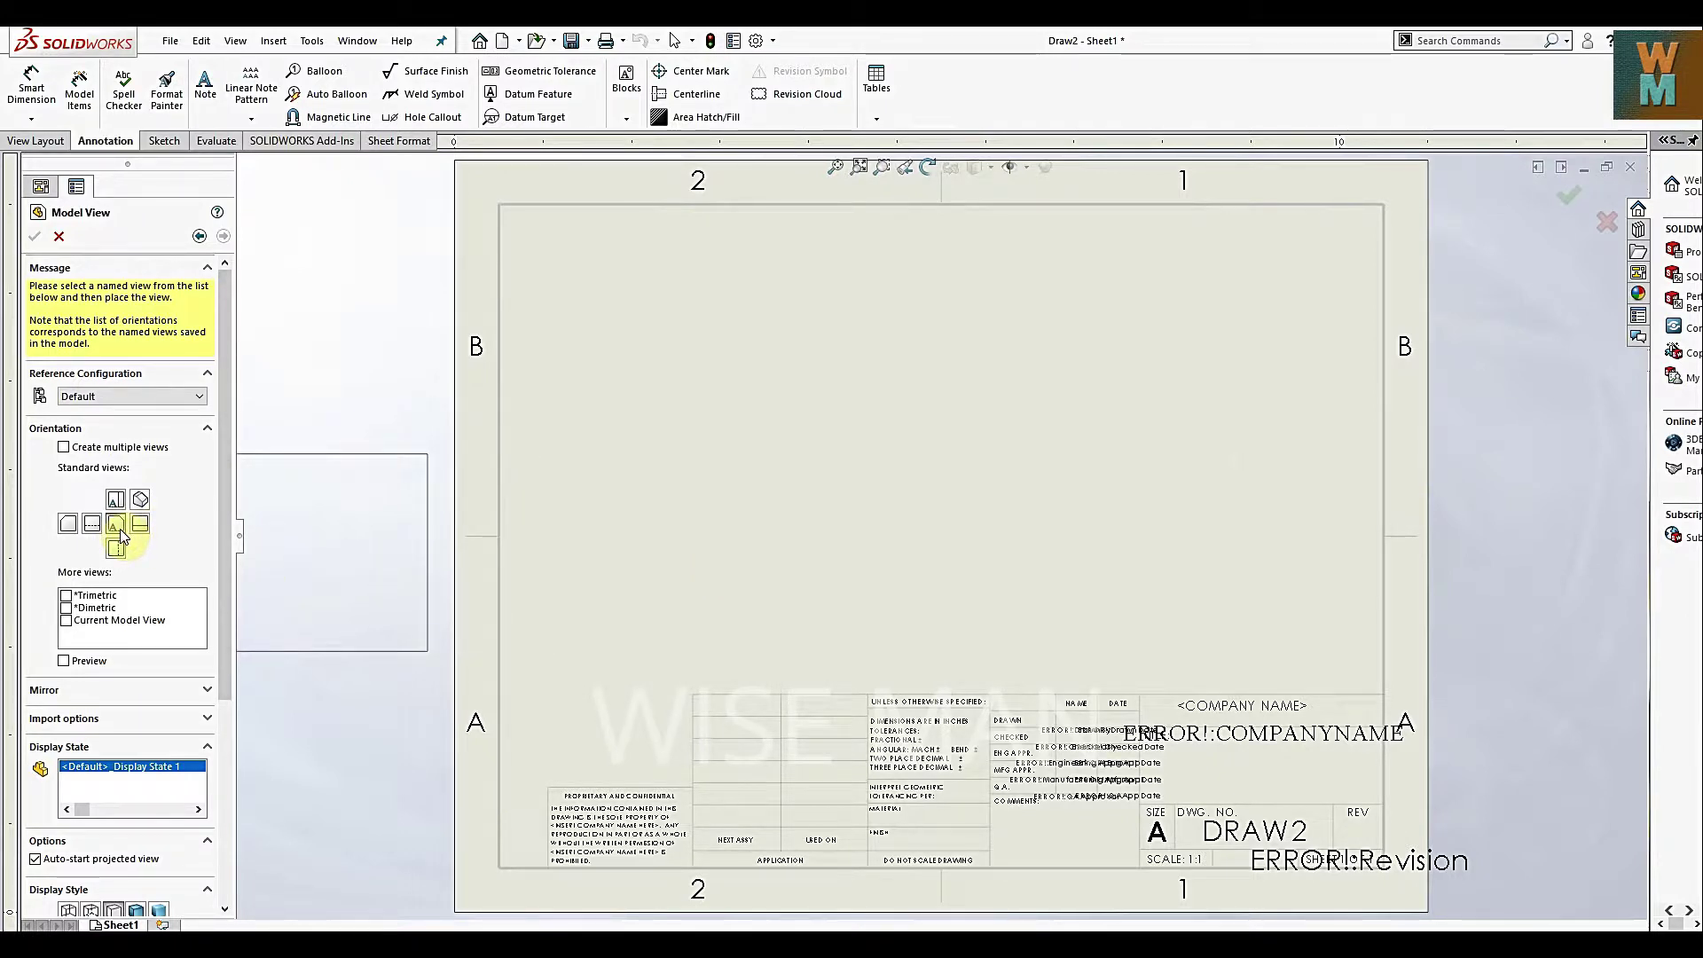
{"action": "left_click", "coordinate": [699, 535]}
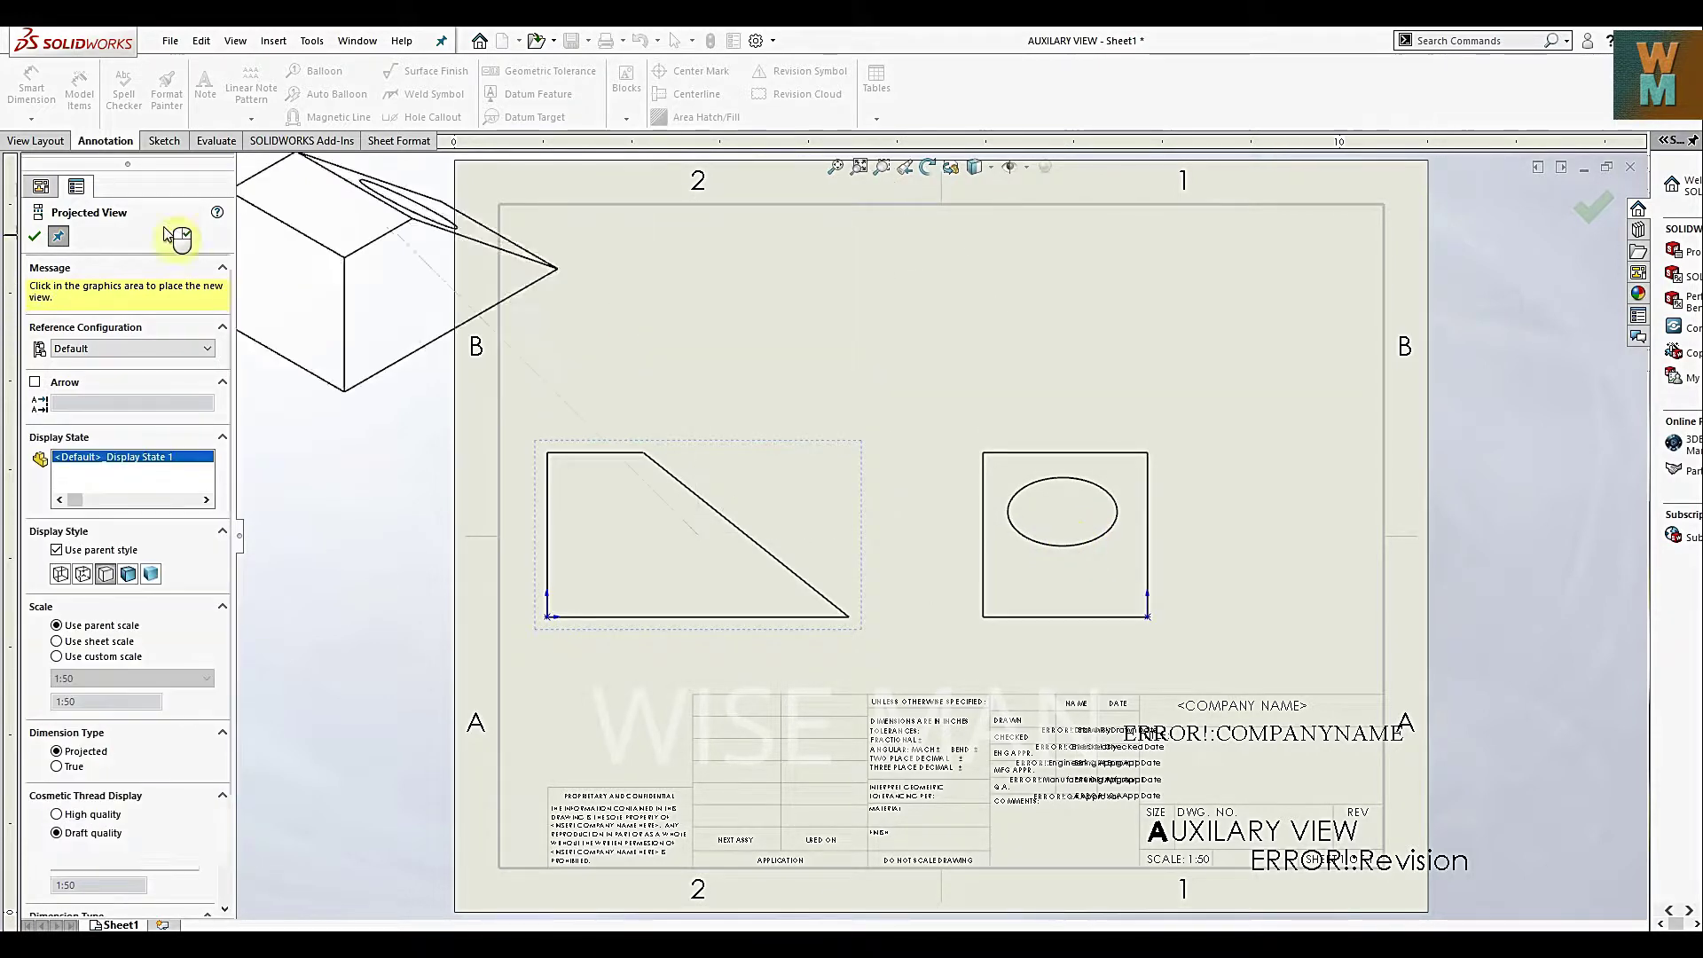
{"action": "left_click", "coordinate": [34, 236]}
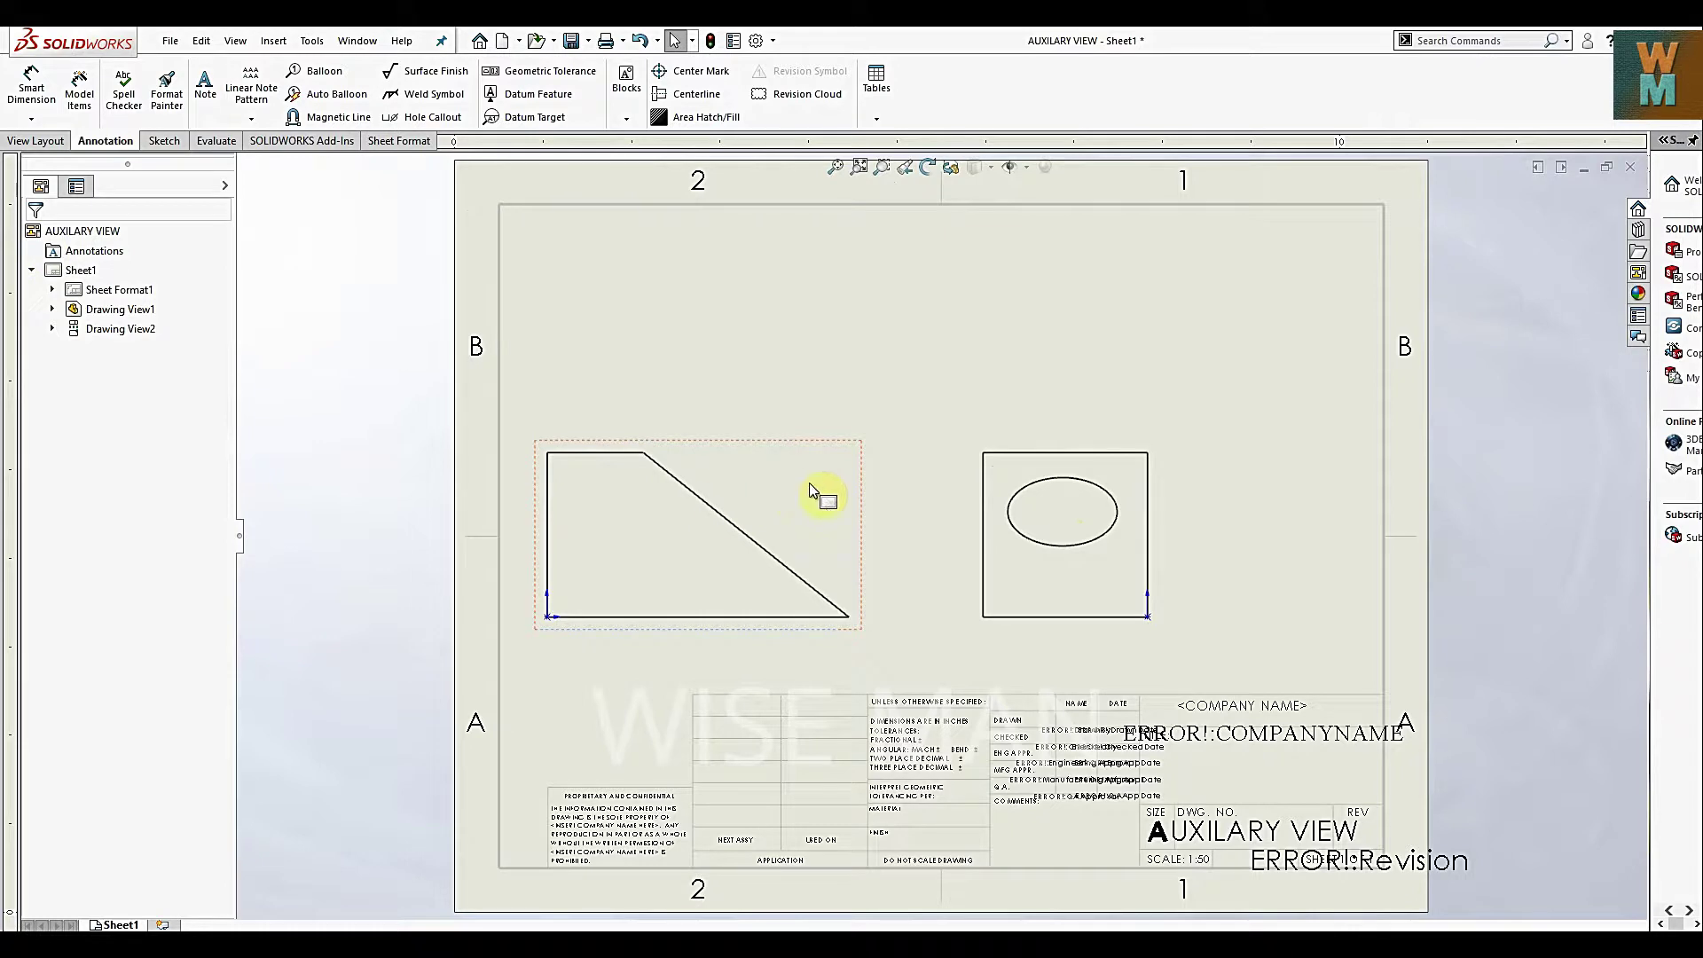
Move the front view lower and further right on the sheet and display it with hidden lines visible
{"action": "mouse_move", "coordinate": [770, 446]}
{"action": "left_mouse_down"}
{"action": "mouse_move", "coordinate": [839, 449]}
{"action": "mouse_move", "coordinate": [832, 492]}
{"action": "left_mouse_up"}
{"action": "left_click", "coordinate": [712, 570]}
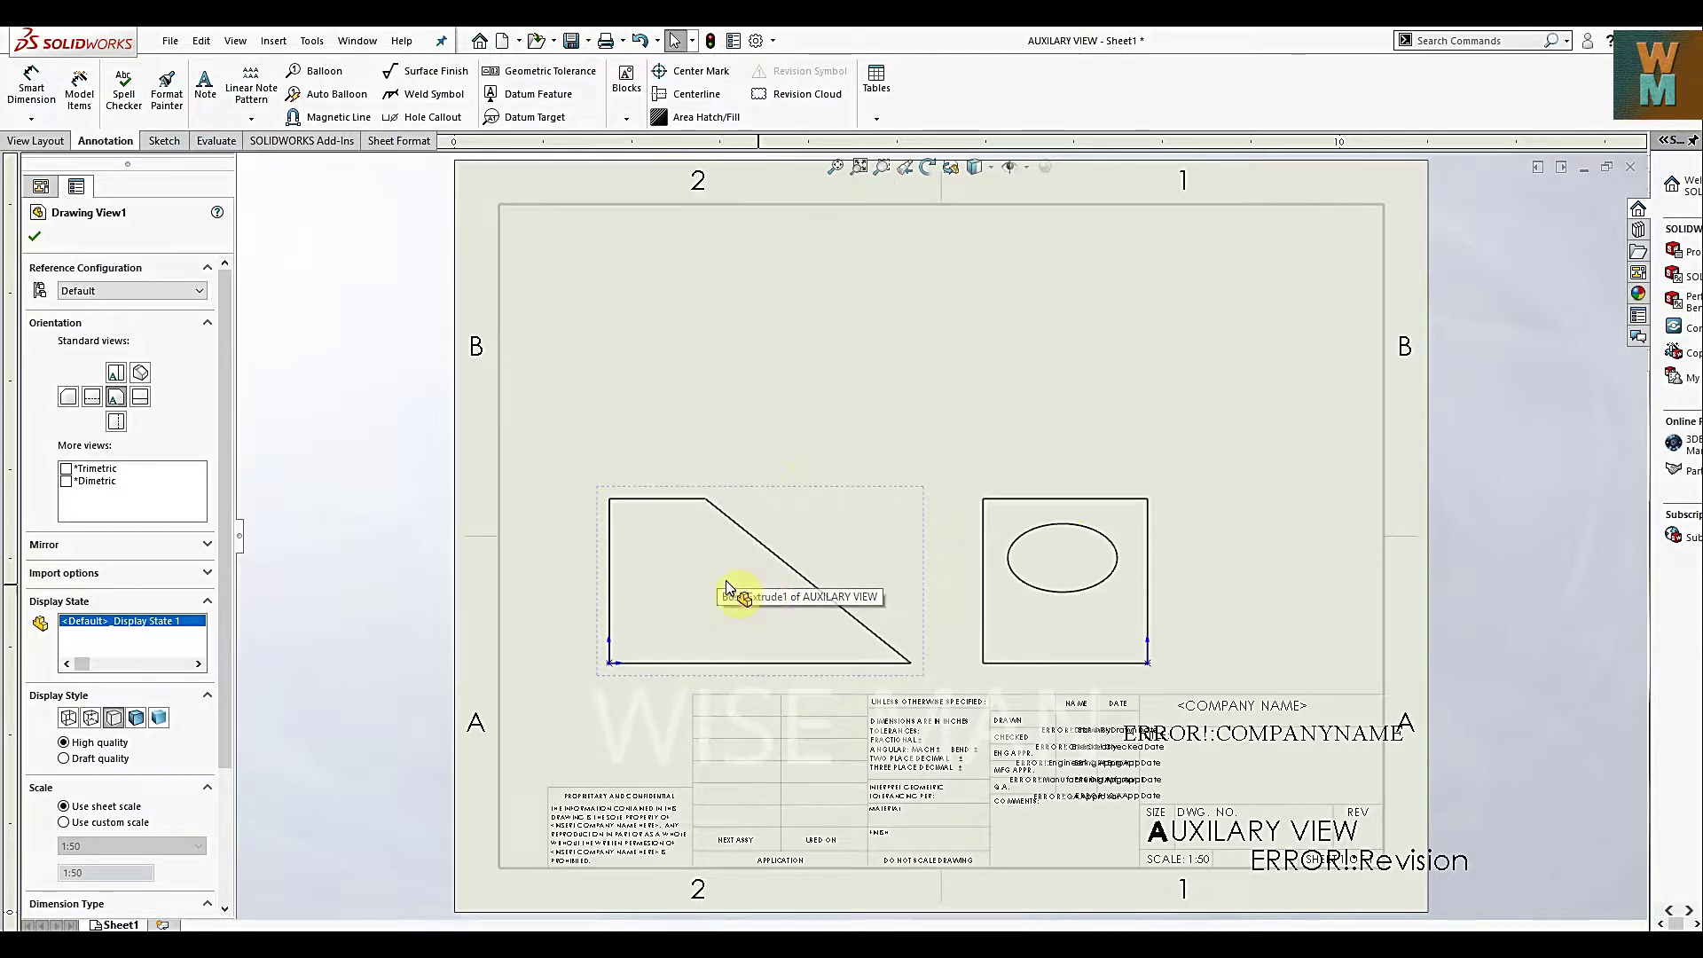
{"action": "left_click", "coordinate": [91, 719]}
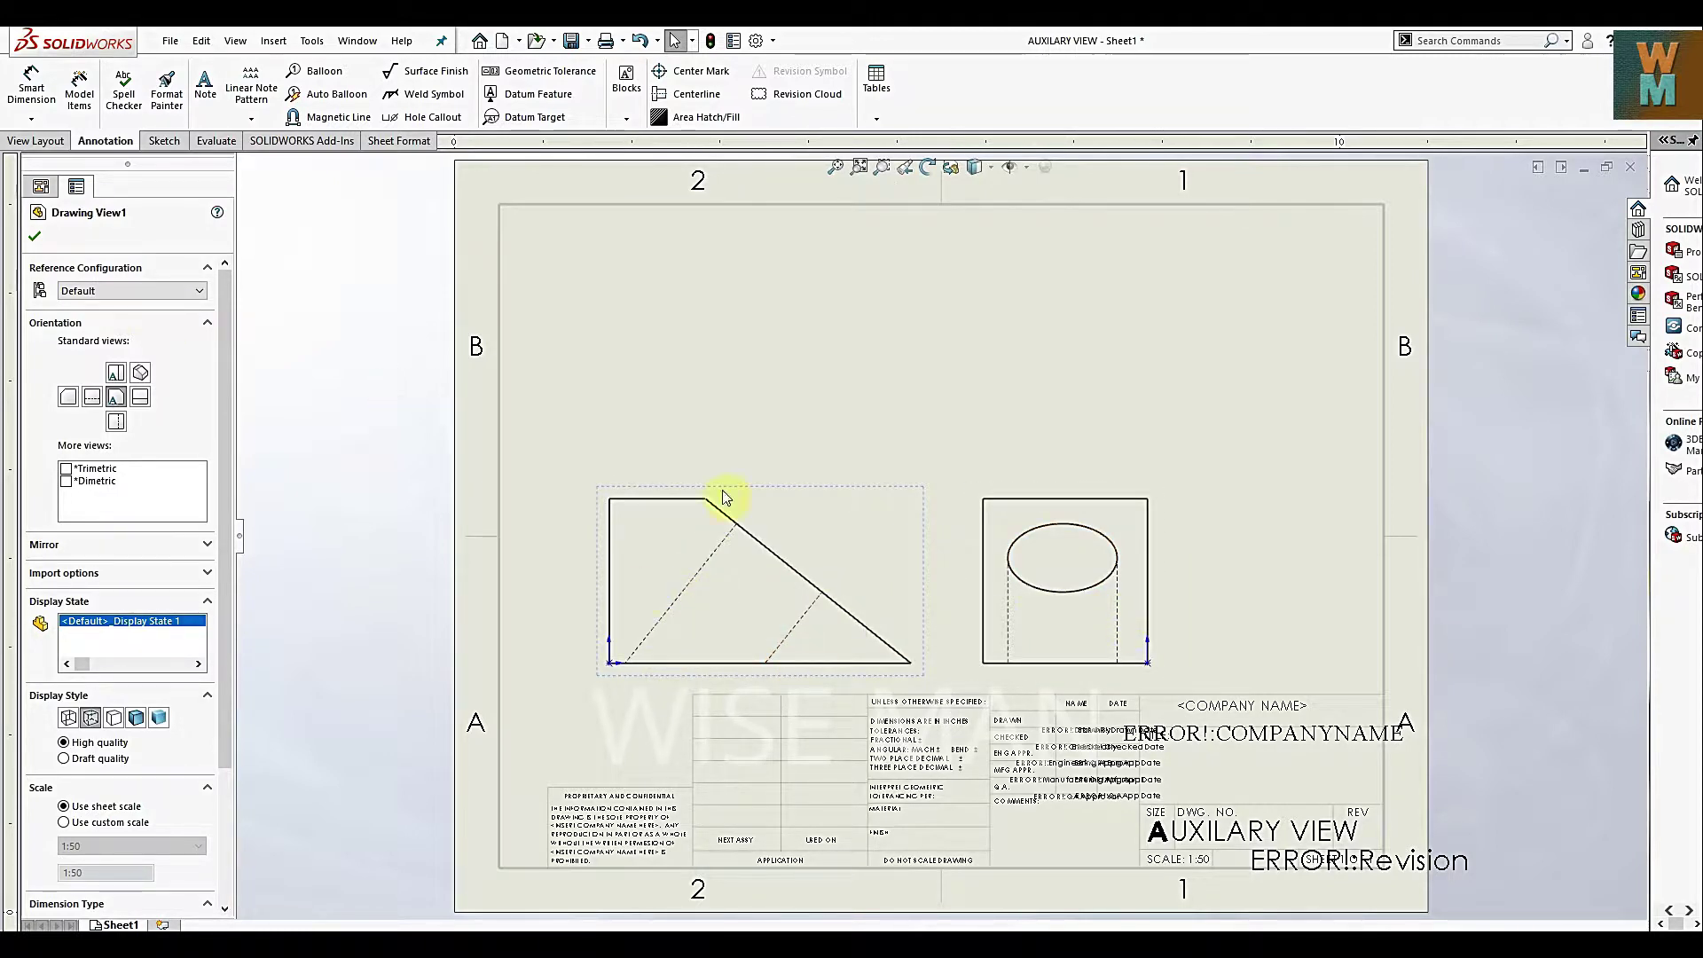
Add centerlines midway between the hole's hidden edges in the front and side views
{"action": "left_click", "coordinate": [686, 93]}
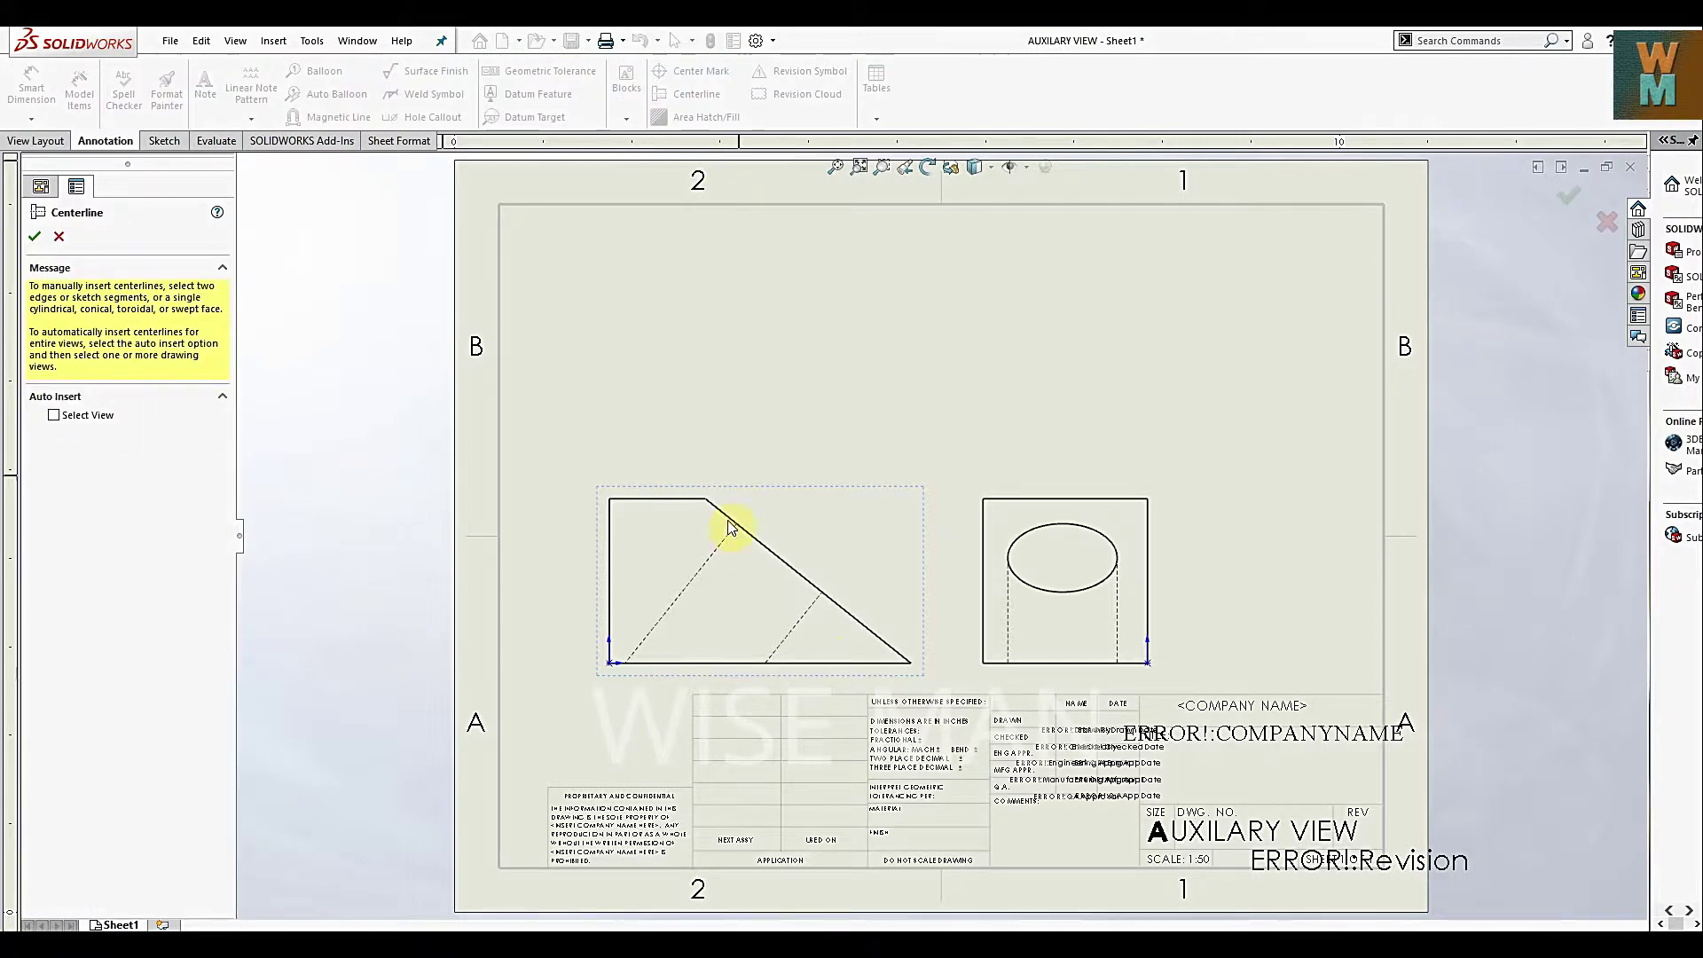
{"action": "left_click", "coordinate": [721, 557]}
{"action": "left_click", "coordinate": [809, 624]}
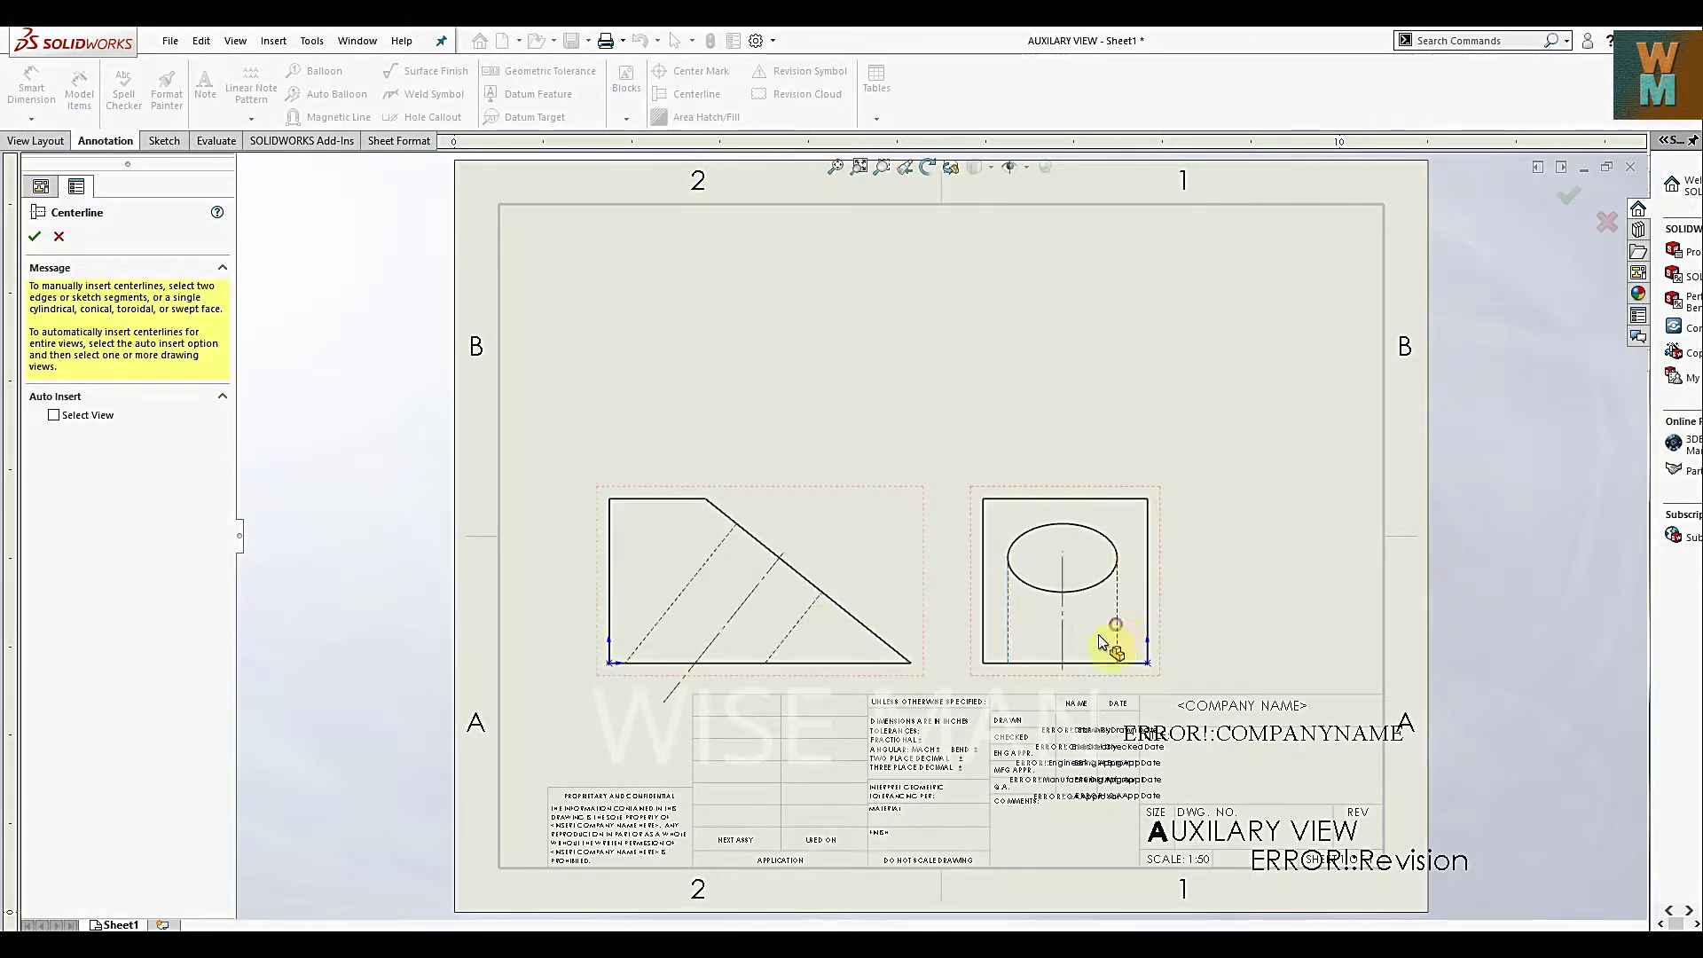
{"action": "left_click", "coordinate": [34, 236]}
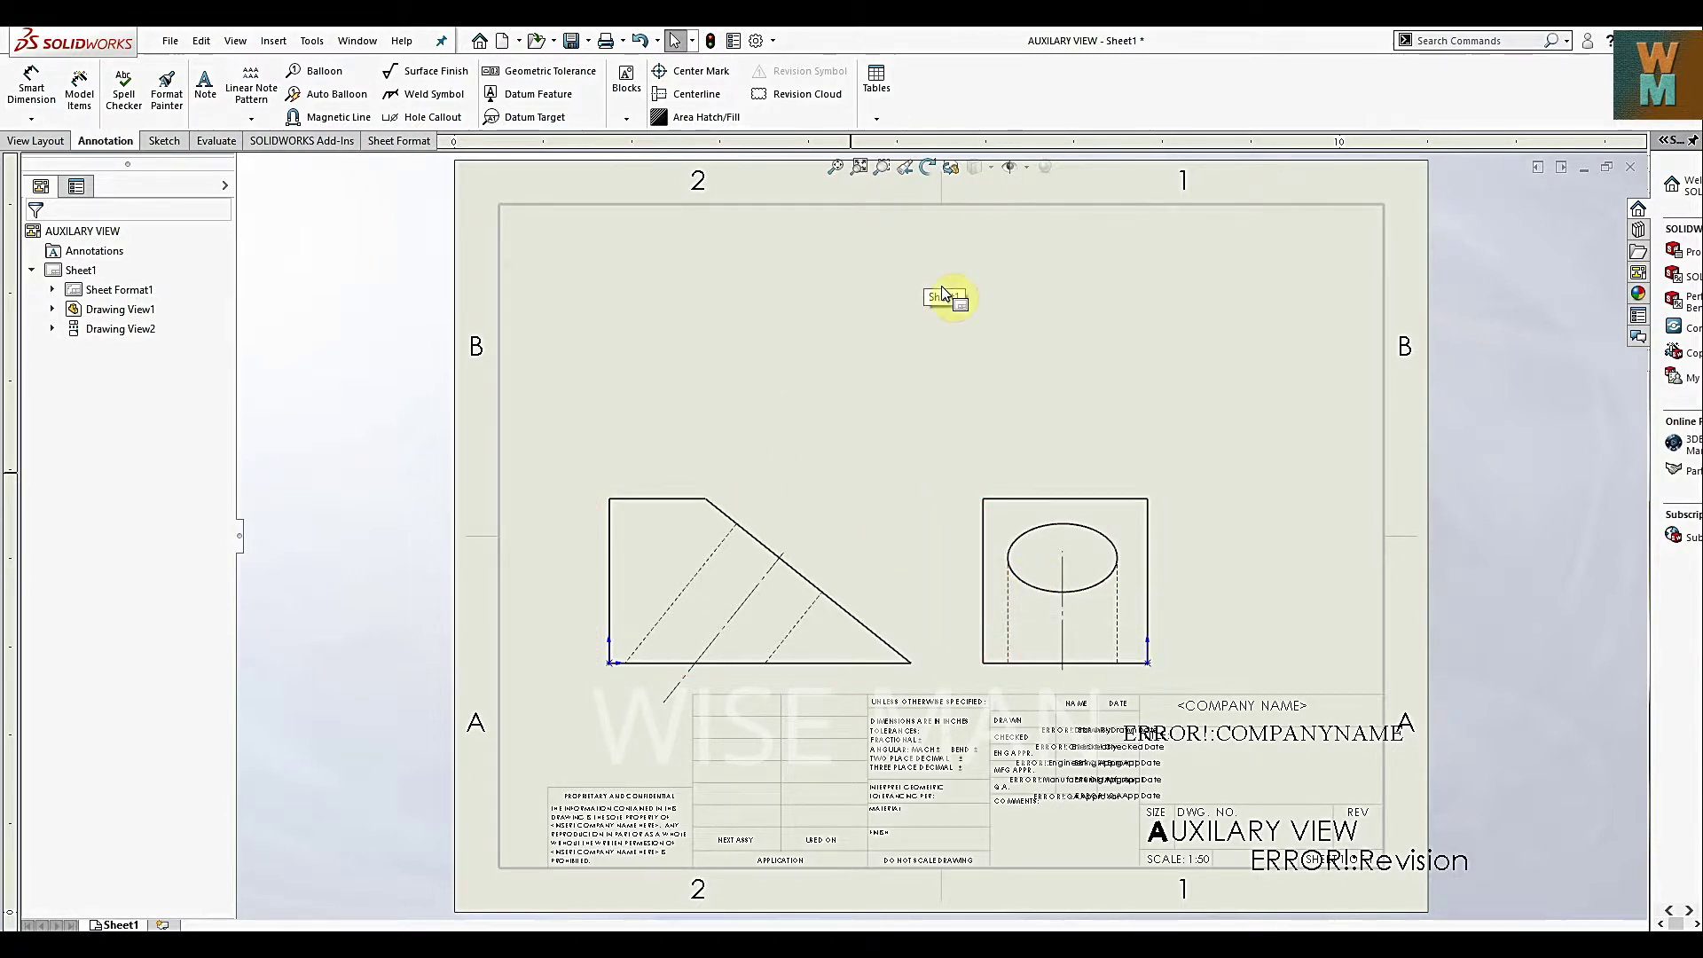
Create an auxiliary view from the front view's horizontal top edge and place it above the front view
{"action": "left_click", "coordinate": [40, 142]}
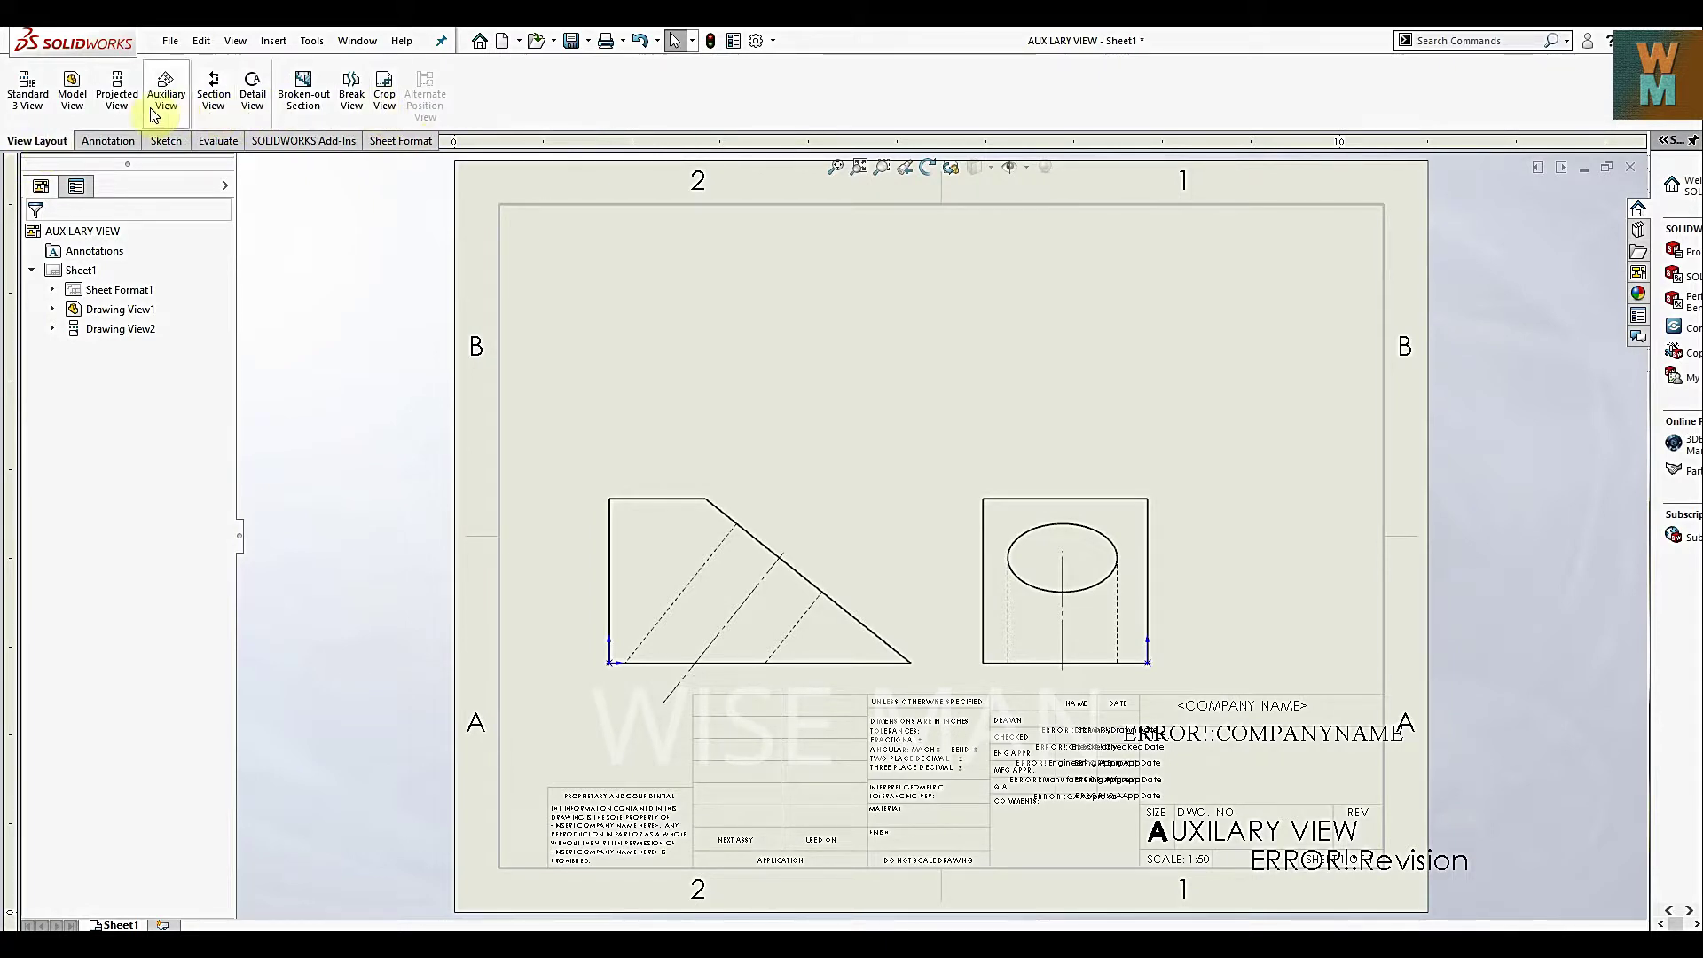
{"action": "left_click", "coordinate": [165, 96]}
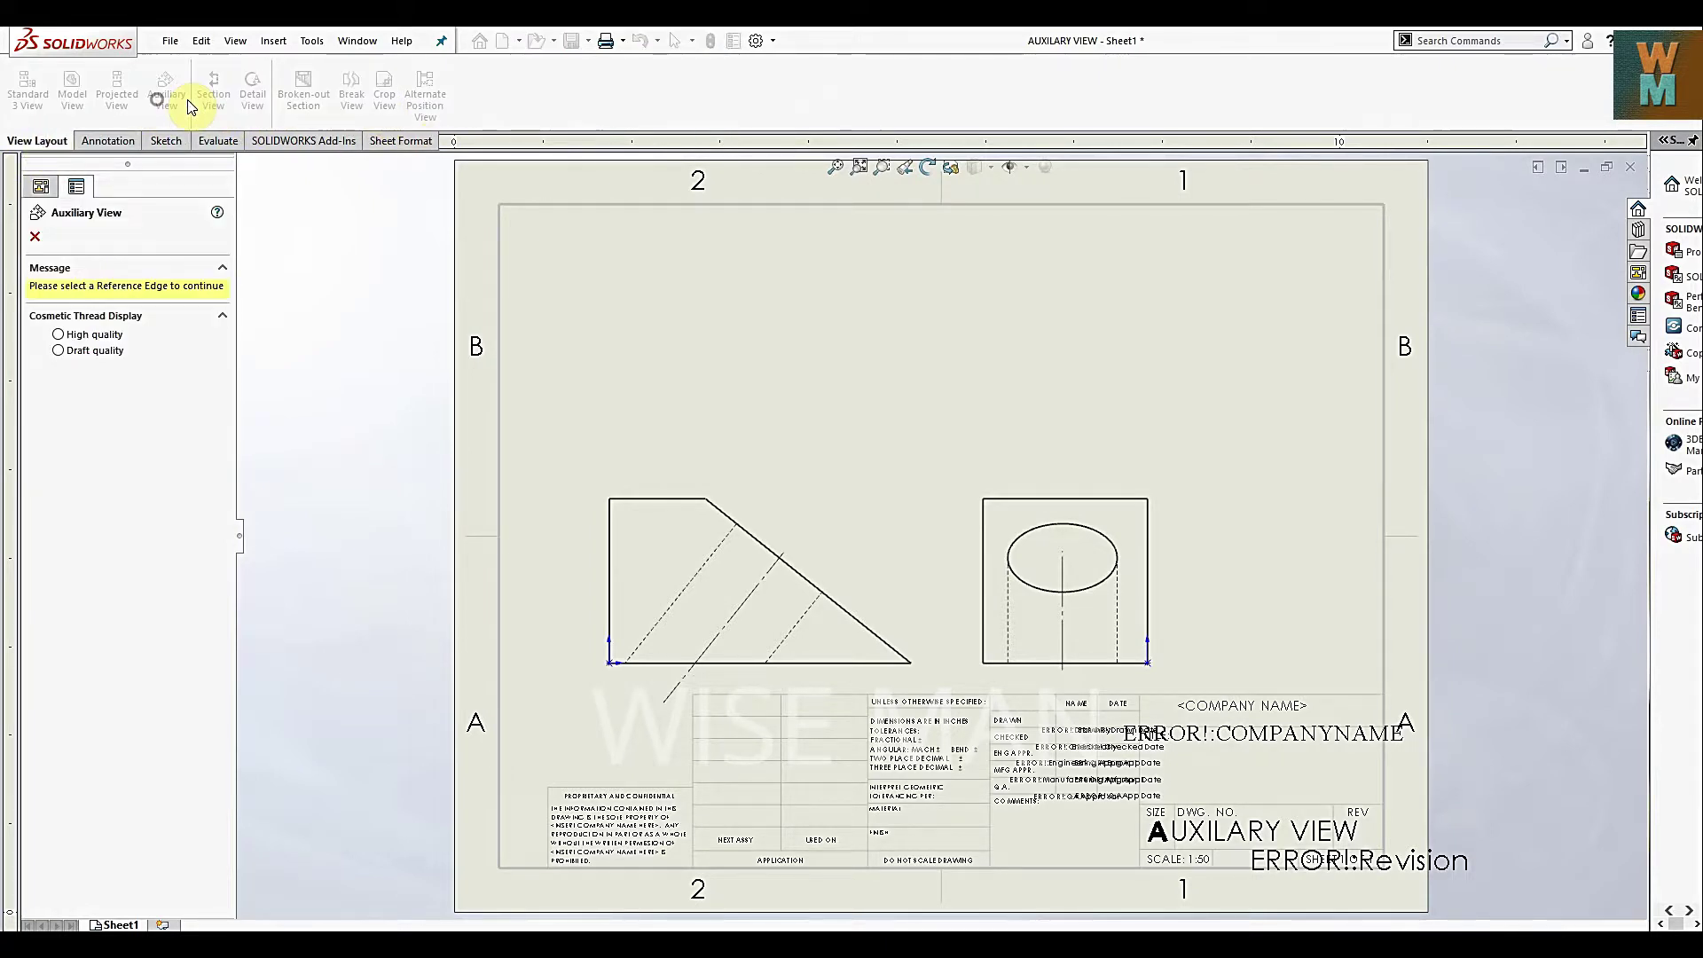
{"action": "left_click", "coordinate": [693, 505]}
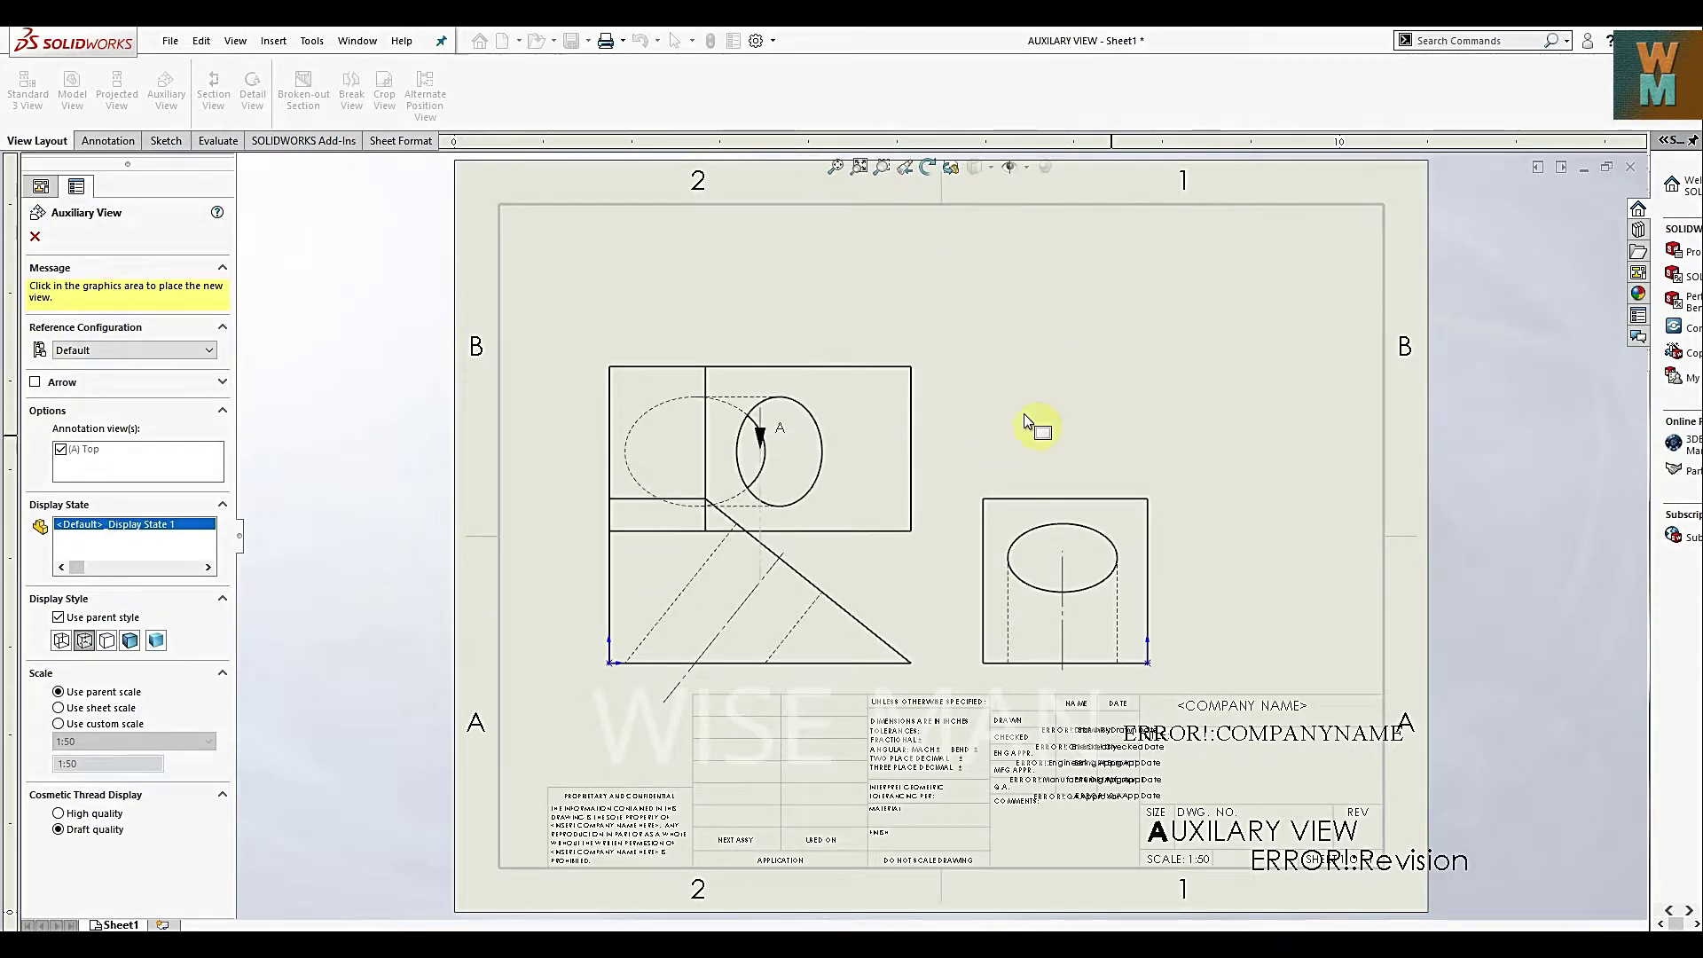
{"action": "left_click", "coordinate": [929, 343]}
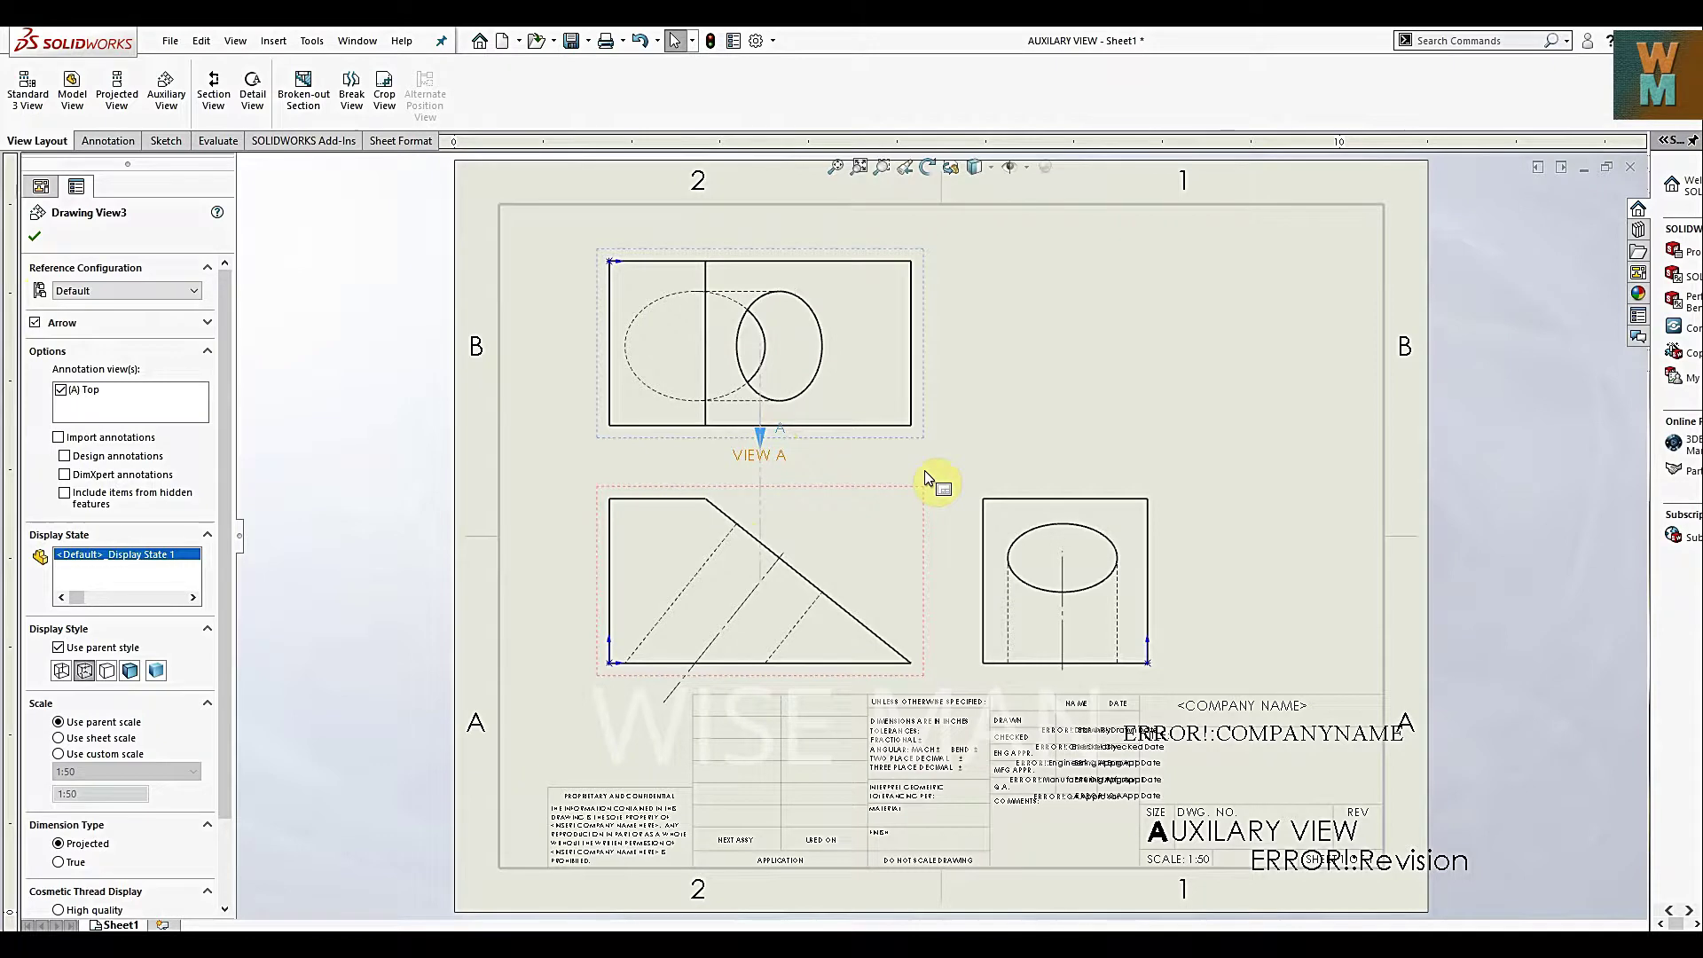
{"action": "left_click", "coordinate": [760, 435]}
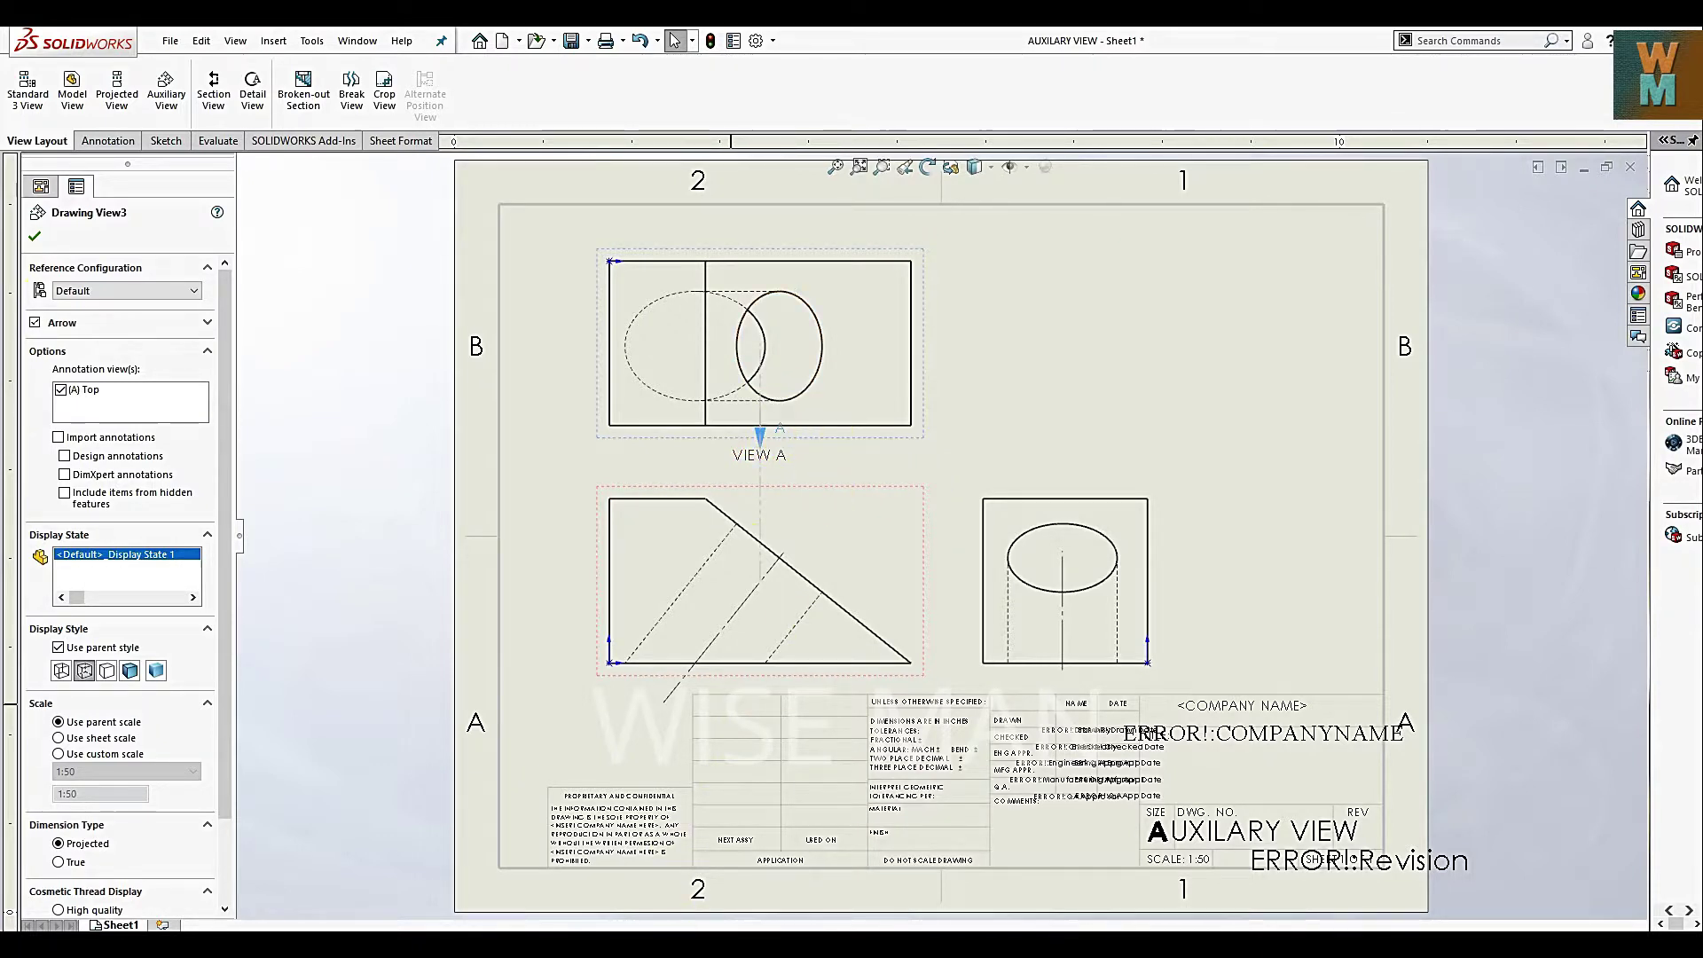
{"action": "left_click", "coordinate": [475, 874]}
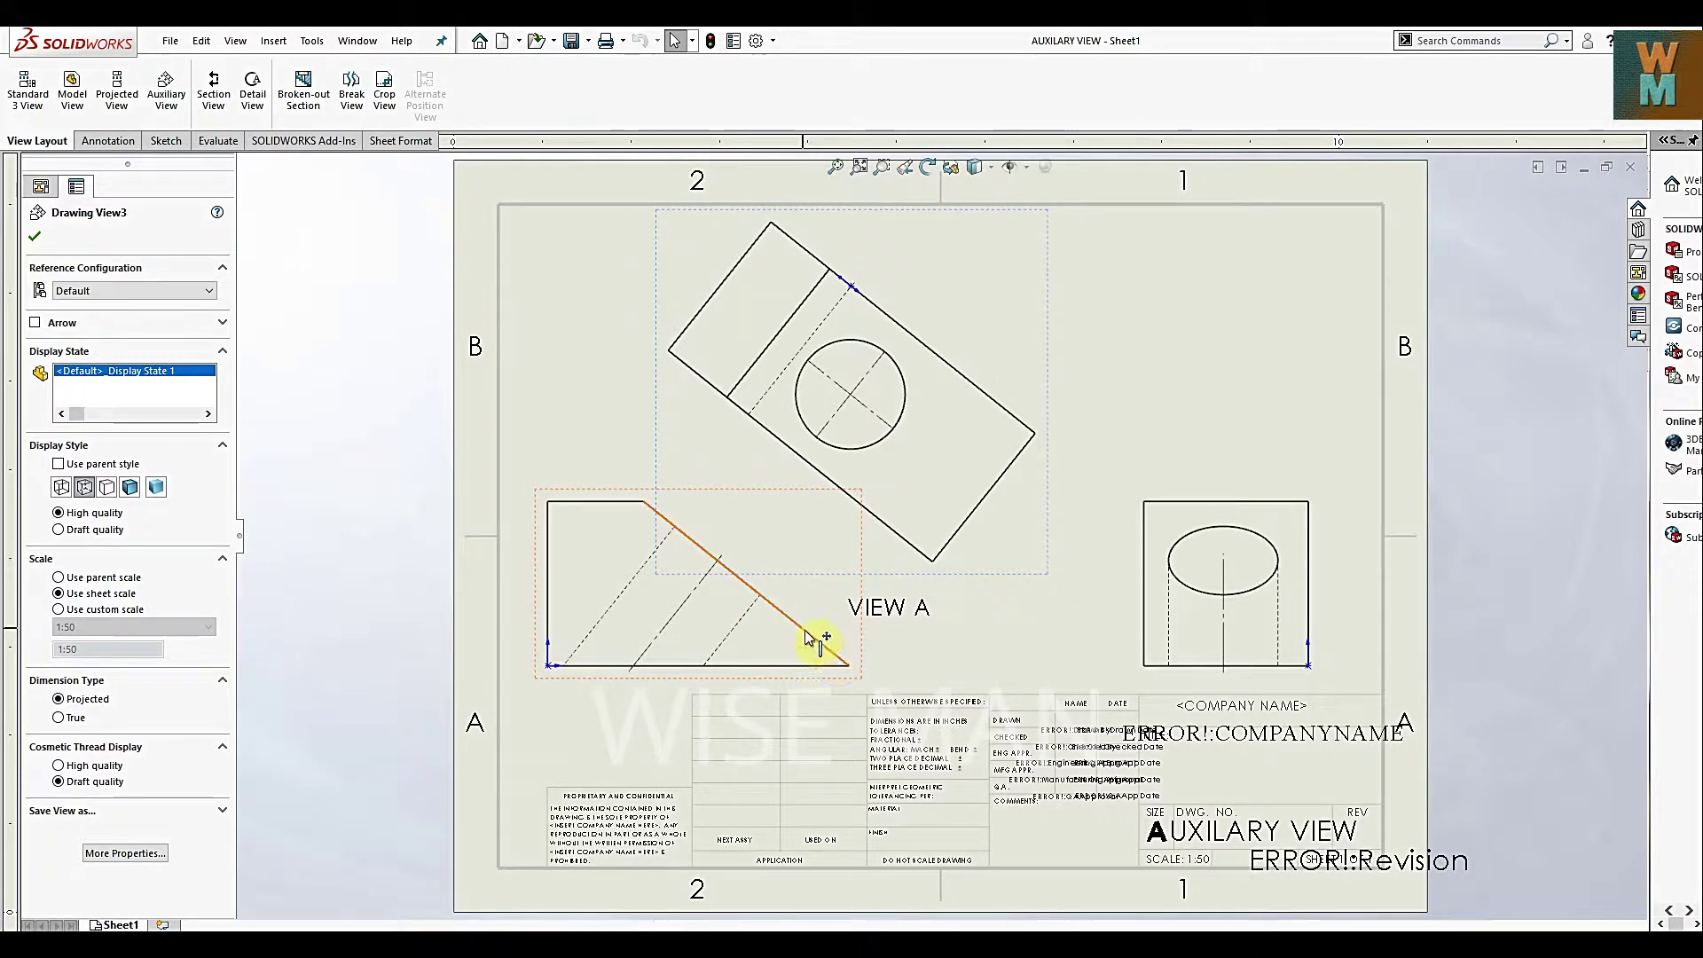
{"action": "mouse_move", "coordinate": [734, 913]}
{"action": "left_click", "coordinate": [701, 874]}
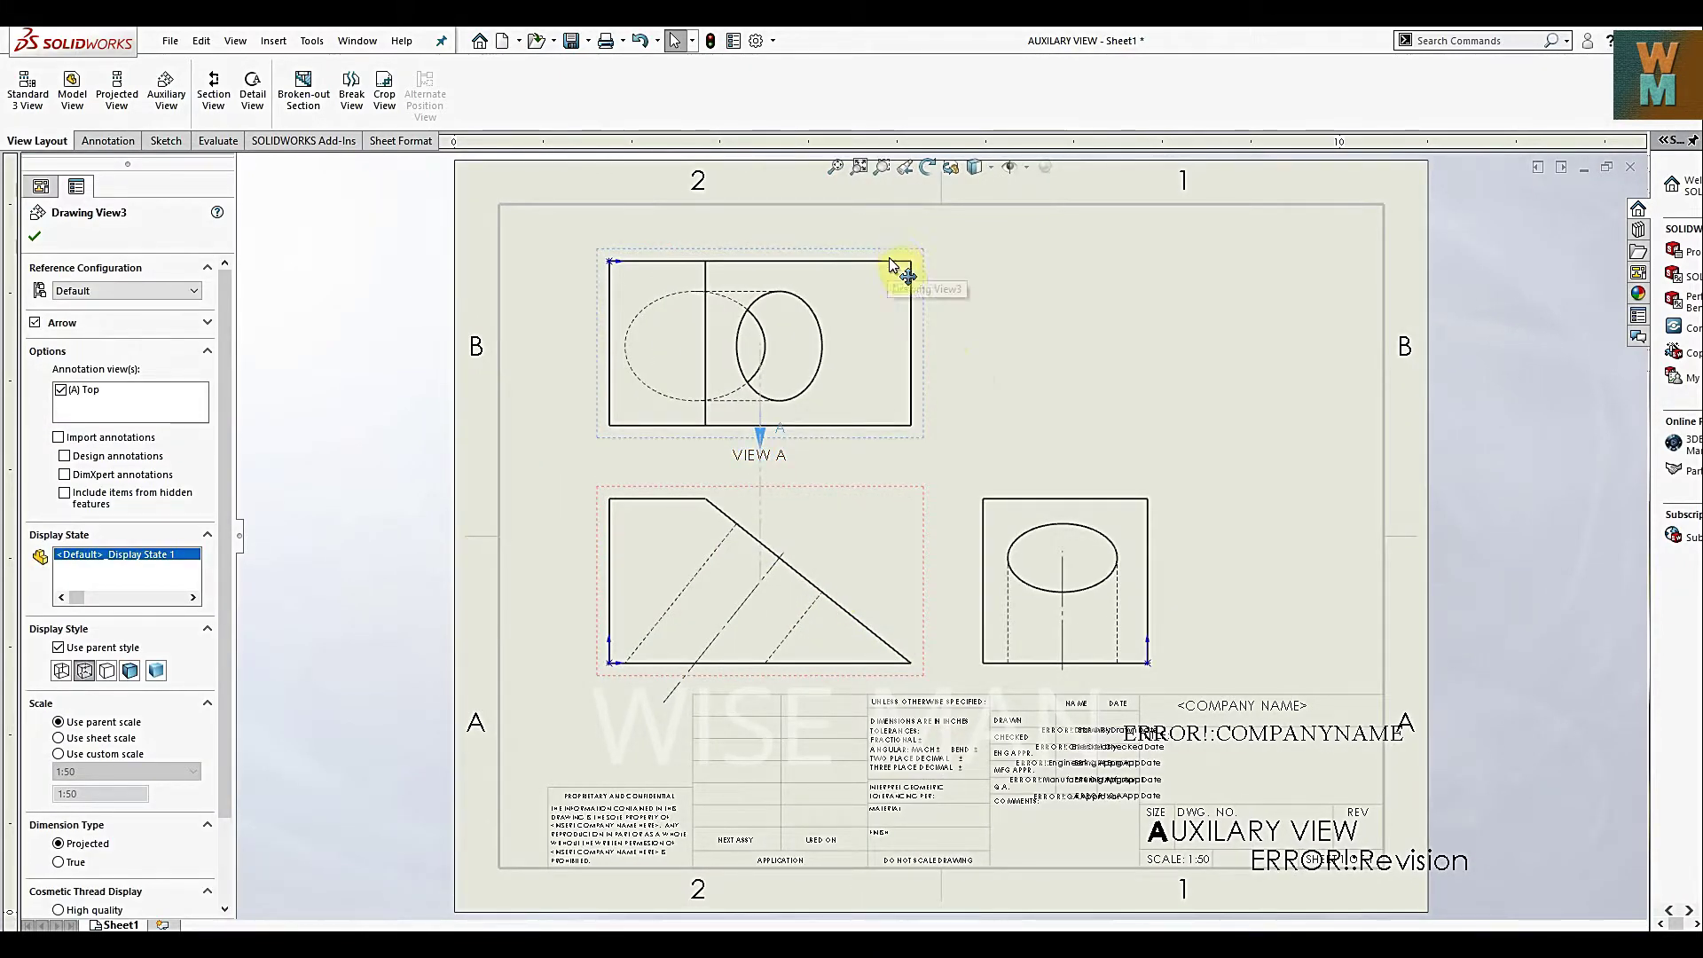
Delete the auxiliary view above the front view
{"action": "left_click", "coordinate": [924, 390]}
{"action": "key", "text": "Delete"}
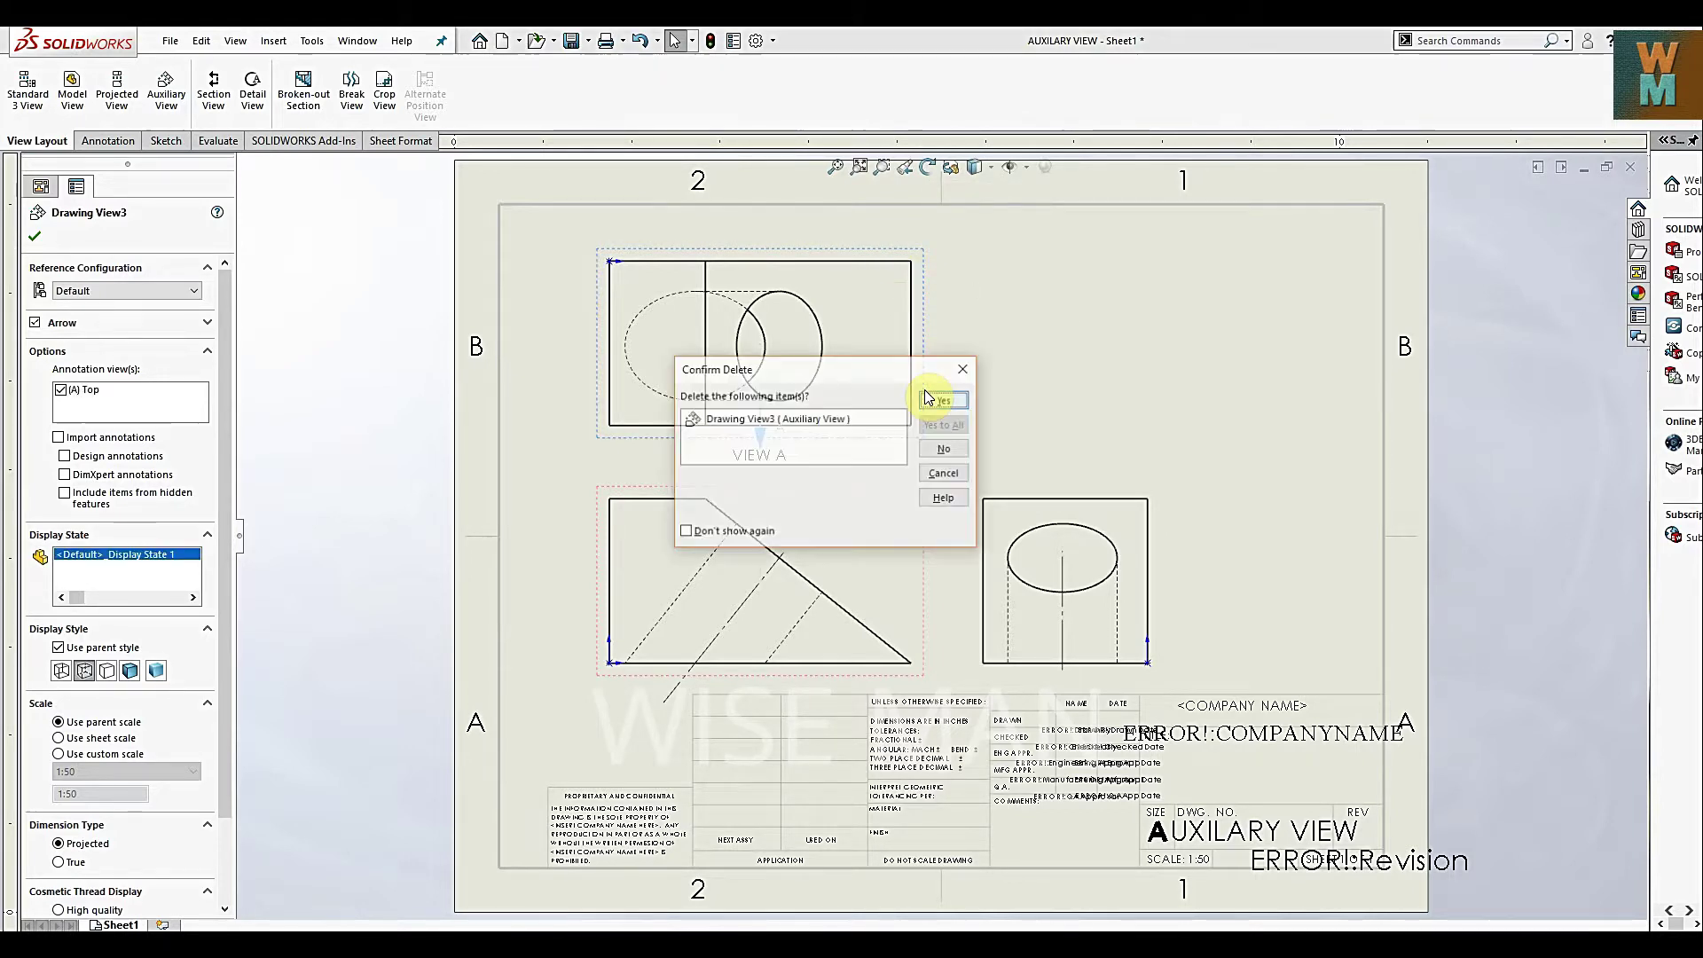
{"action": "left_click", "coordinate": [954, 401]}
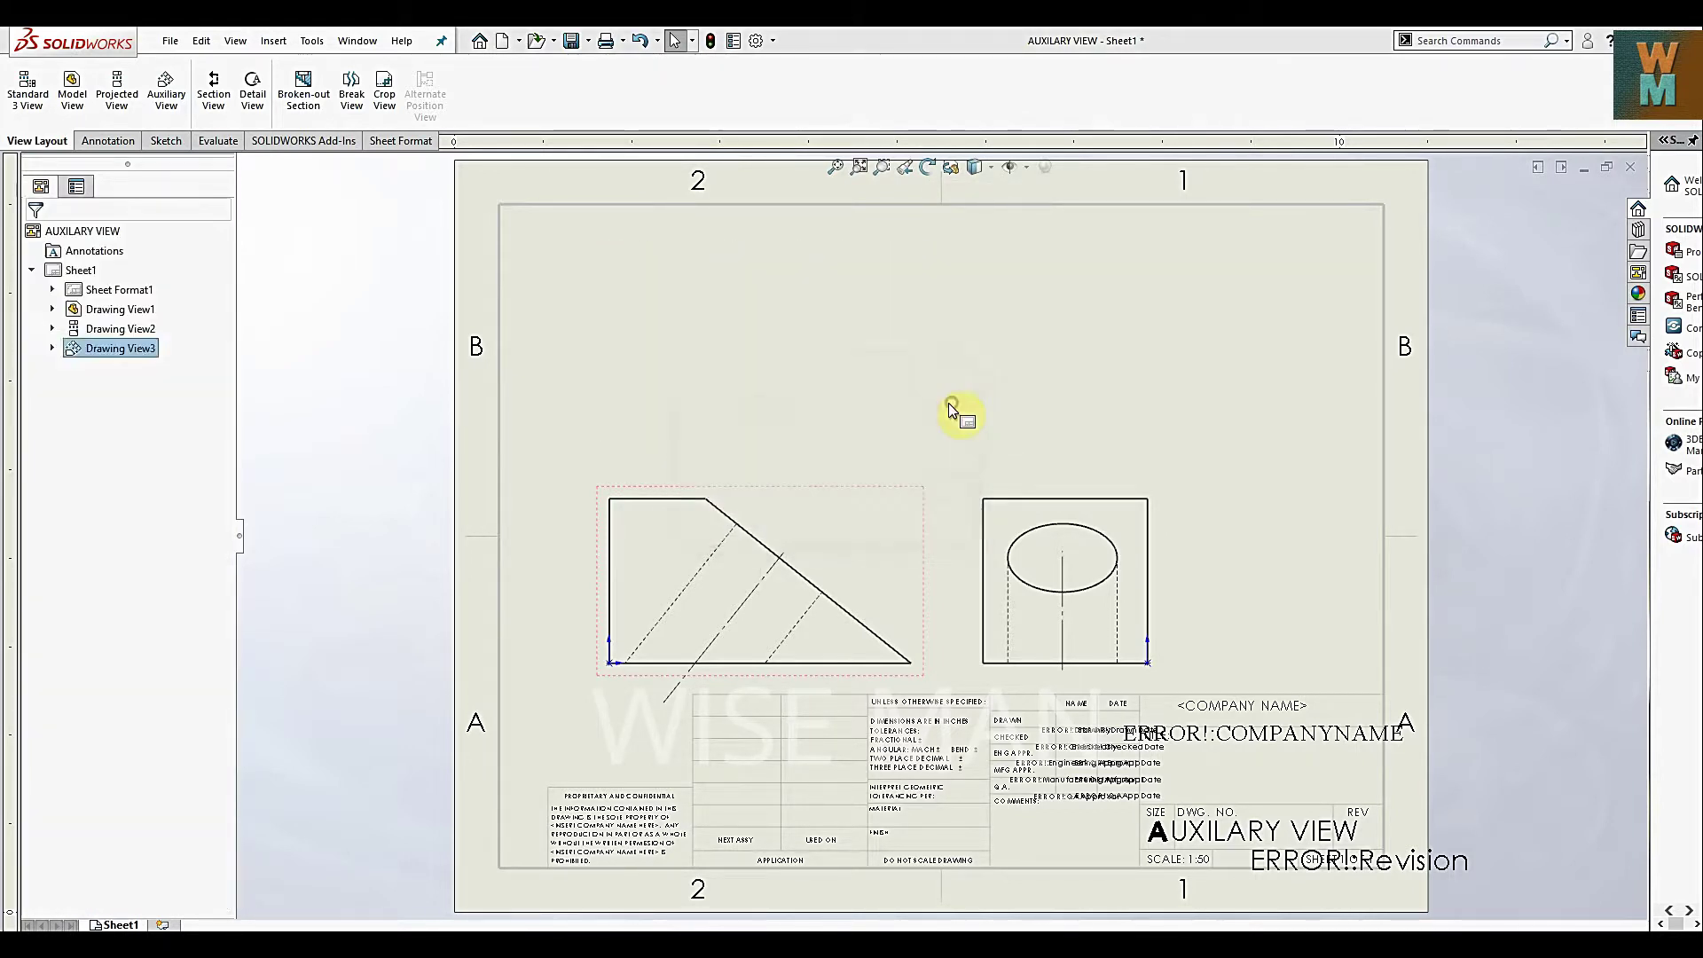
Create an auxiliary view from the front view's inclined edge and place it perpendicular to that edge, up and to the right
{"action": "left_click", "coordinate": [852, 618]}
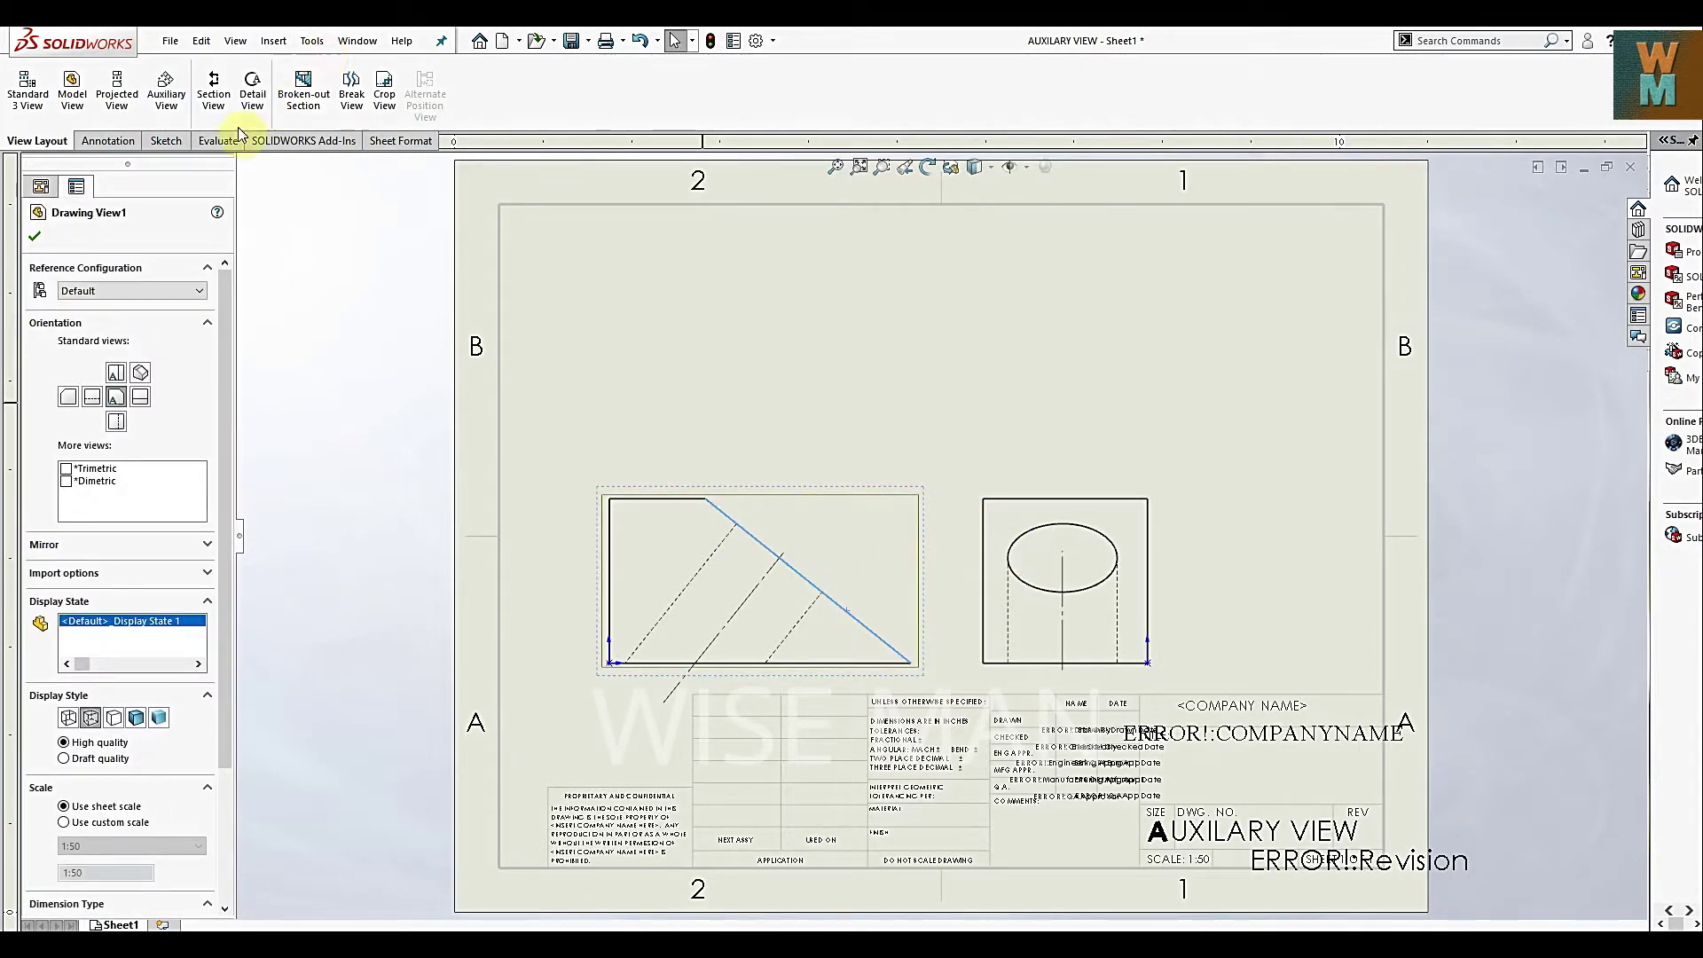
{"action": "left_click", "coordinate": [166, 97]}
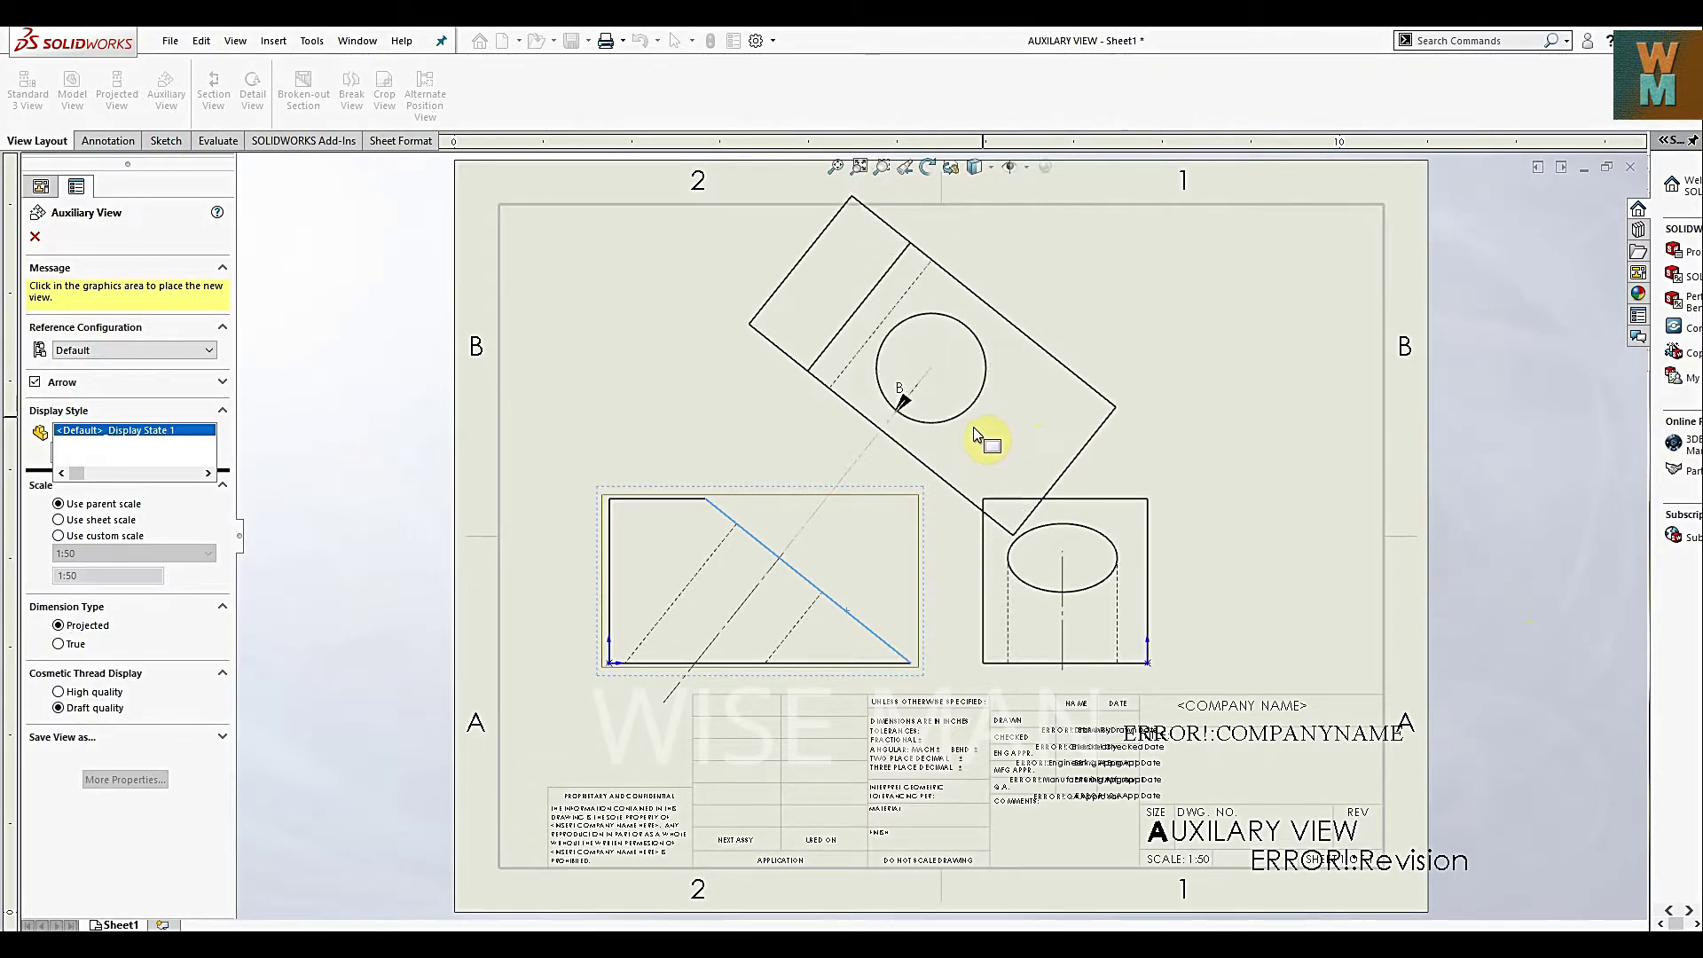
{"action": "left_click", "coordinate": [944, 456]}
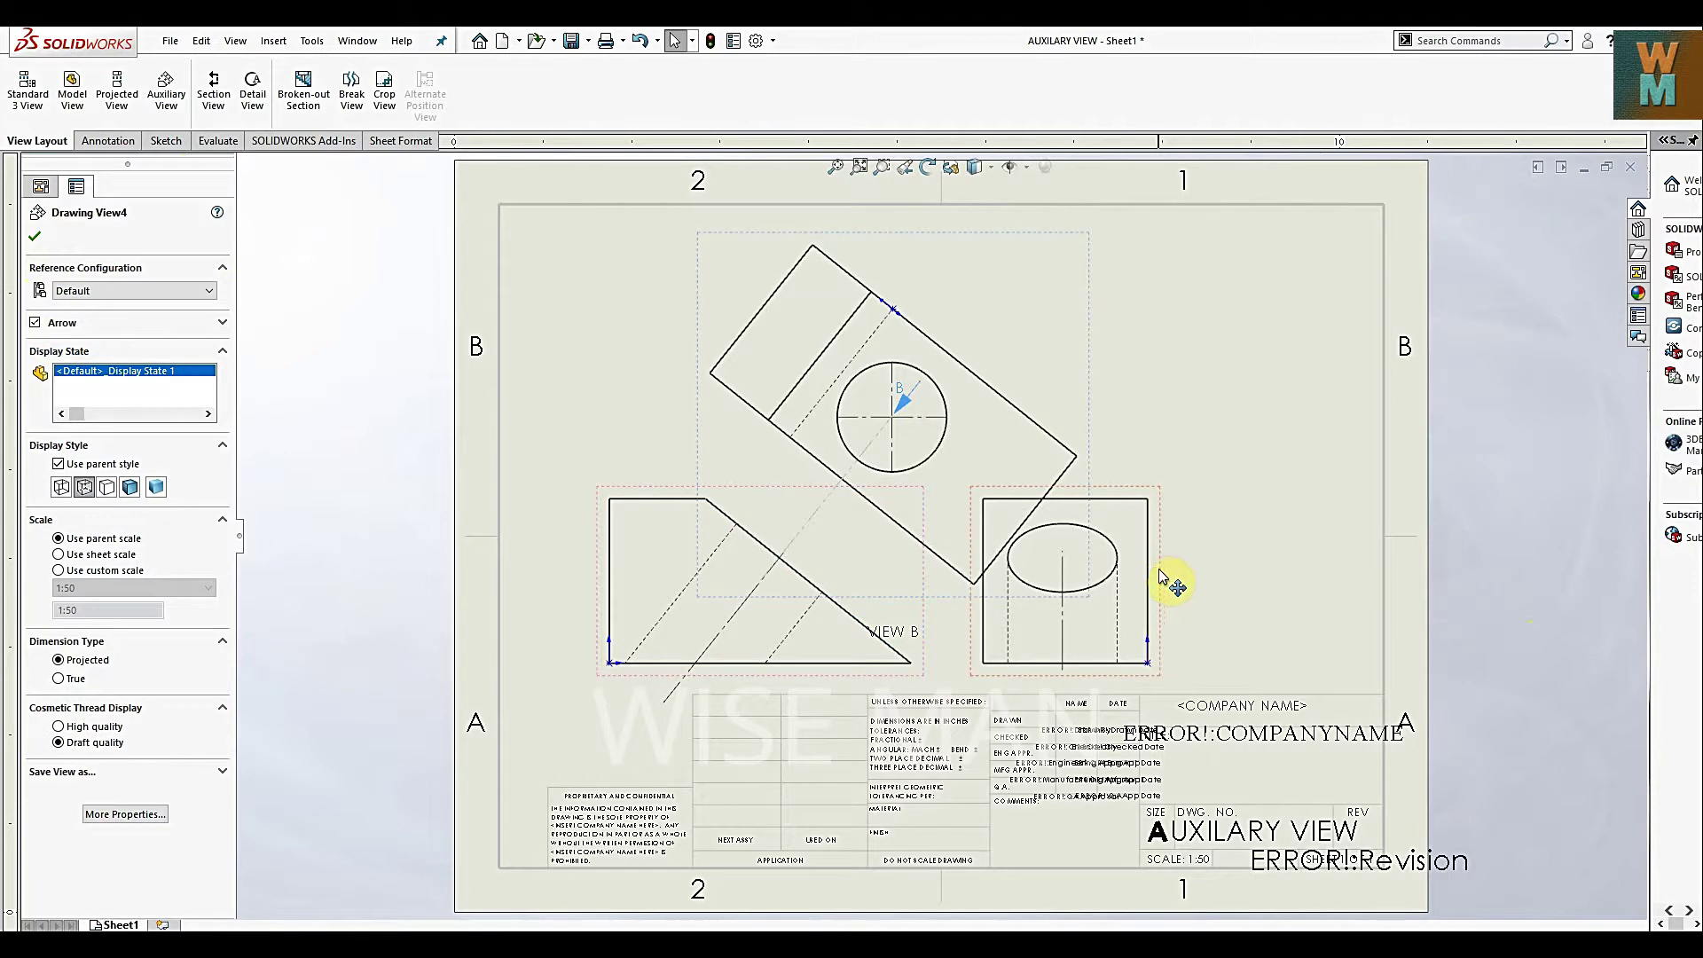
Move the side view right and the auxiliary view outward to separate them, and turn off the auxiliary view's arrow
{"action": "left_click_drag", "start_coordinate": [1163, 577], "coordinate": [1288, 585]}
{"action": "left_click_drag", "start_coordinate": [1095, 334], "coordinate": [1084, 289]}
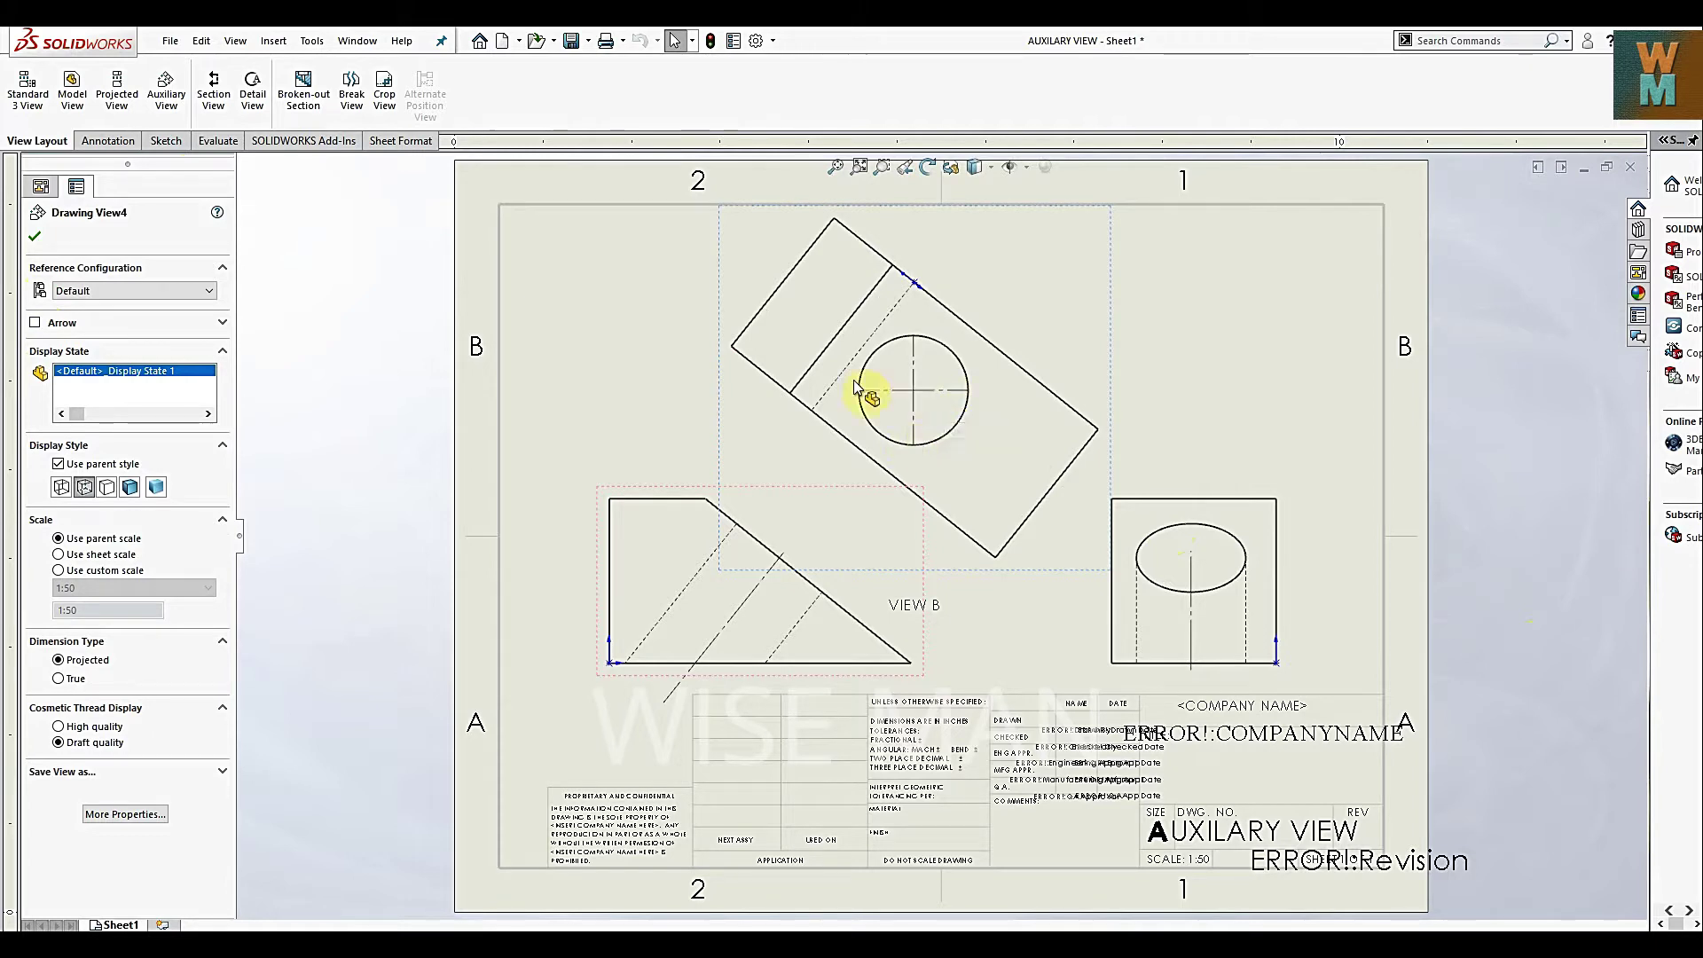
{"action": "left_click", "coordinate": [35, 238]}
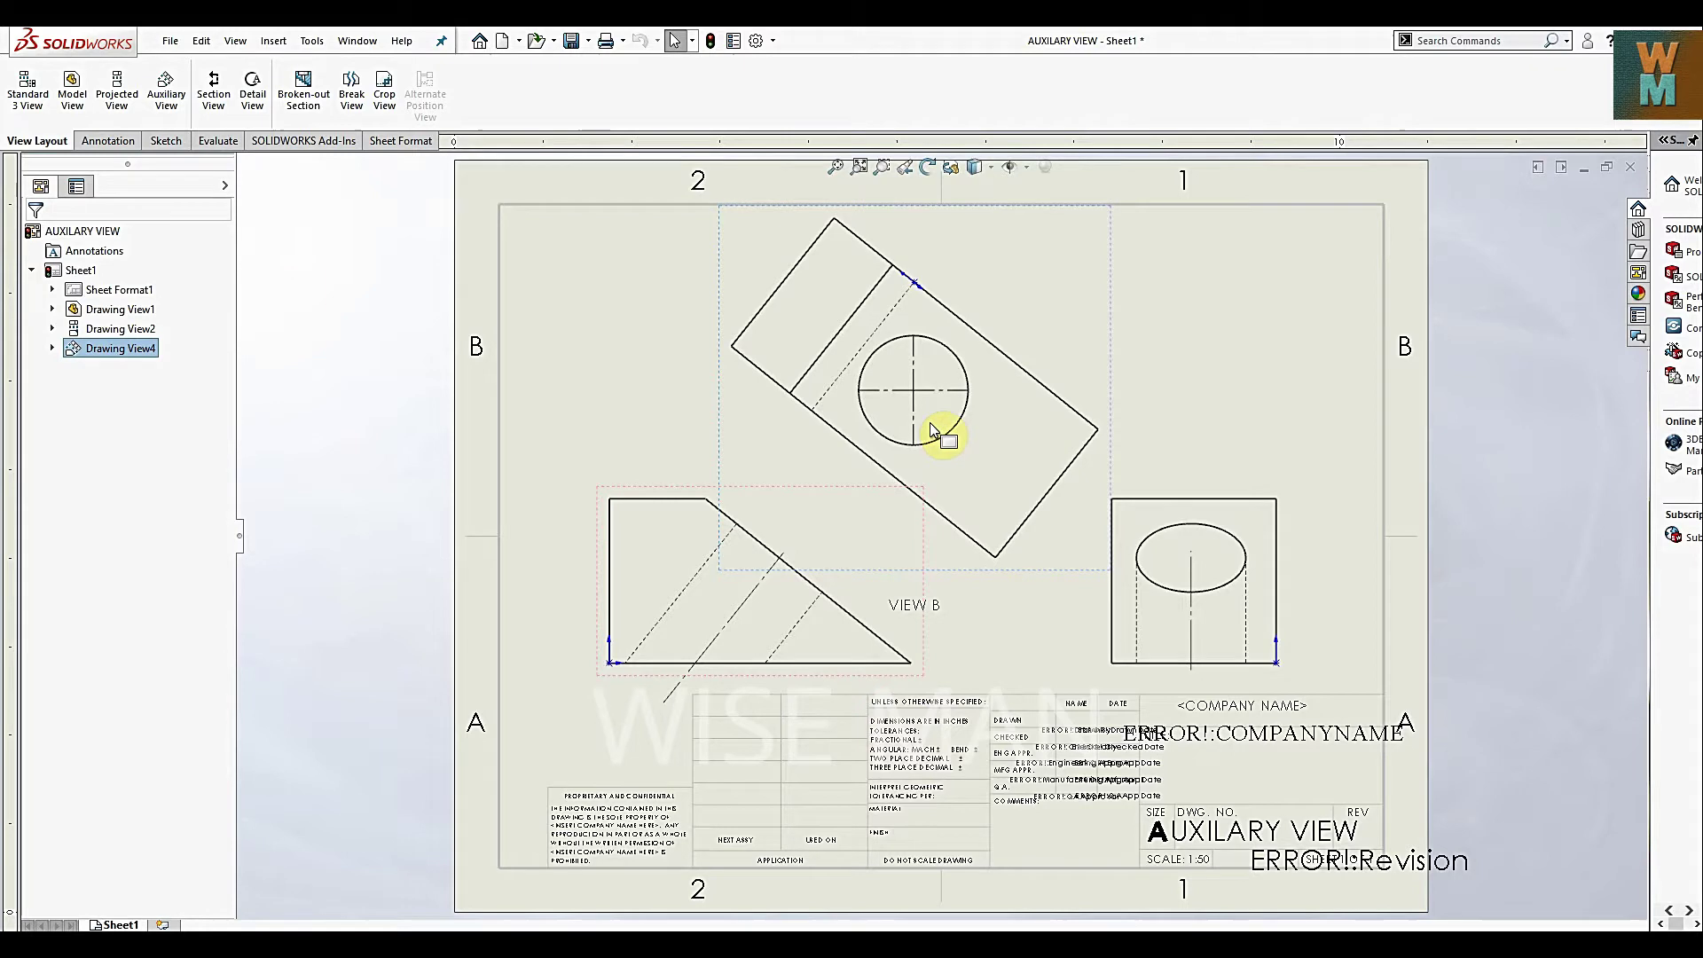
Hide the automatically placed center mark on the hole in the auxiliary view
{"action": "left_click", "coordinate": [920, 392]}
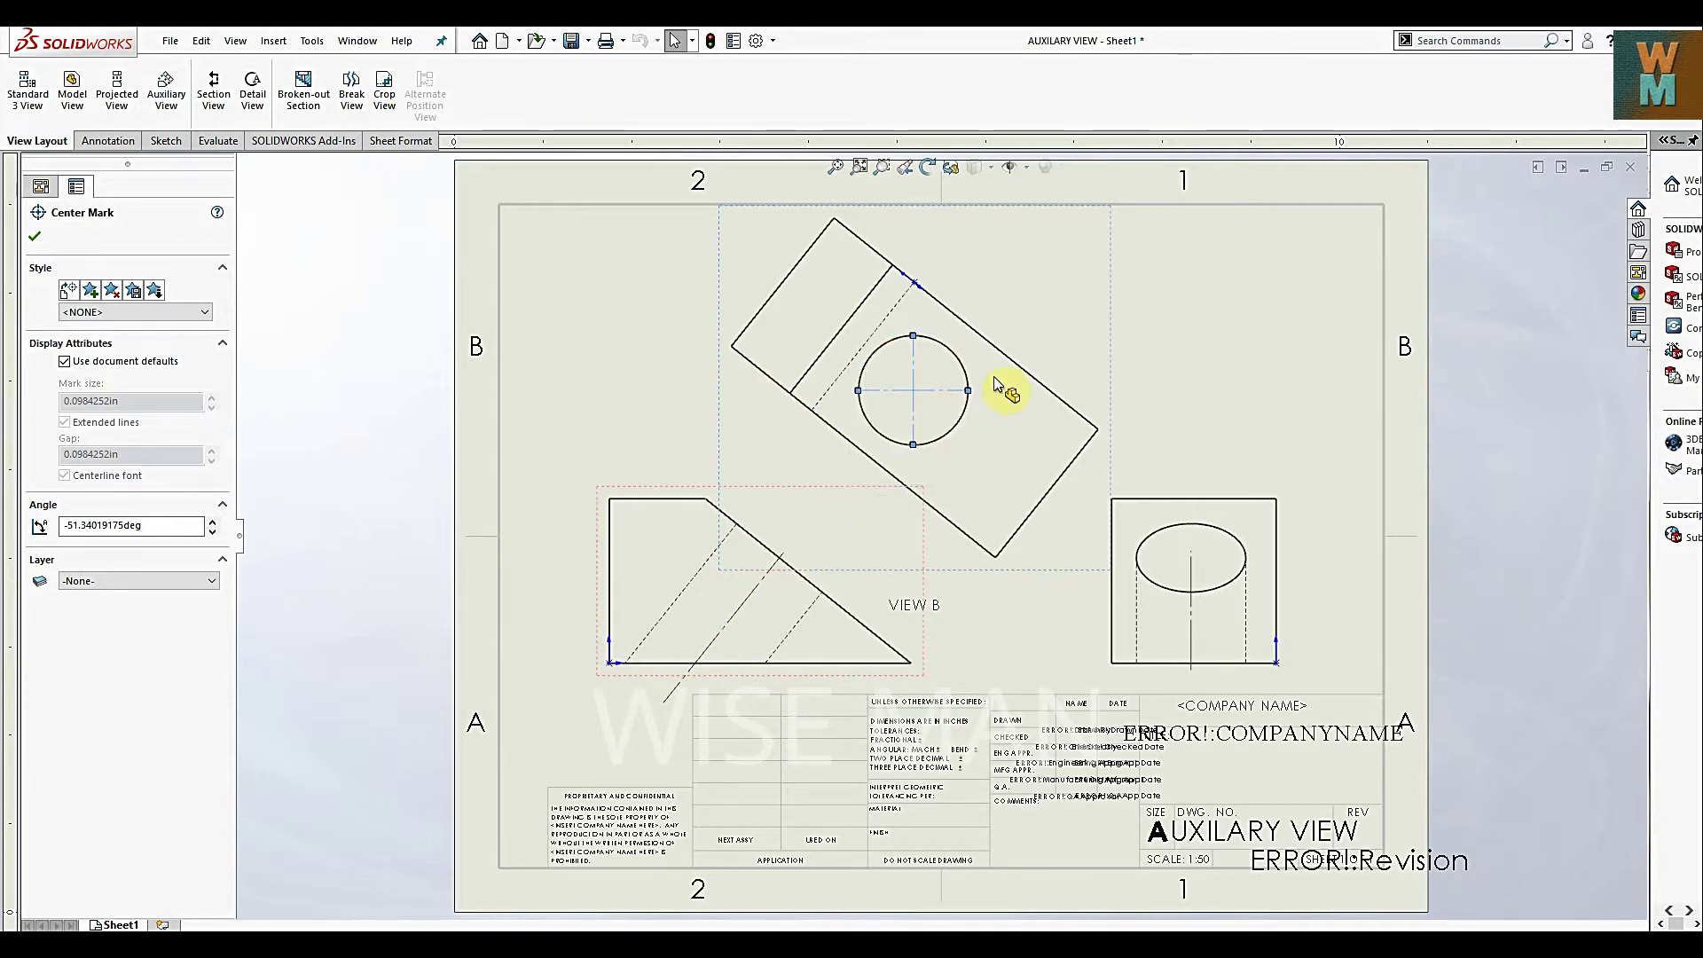
{"action": "right_click", "coordinate": [928, 395]}
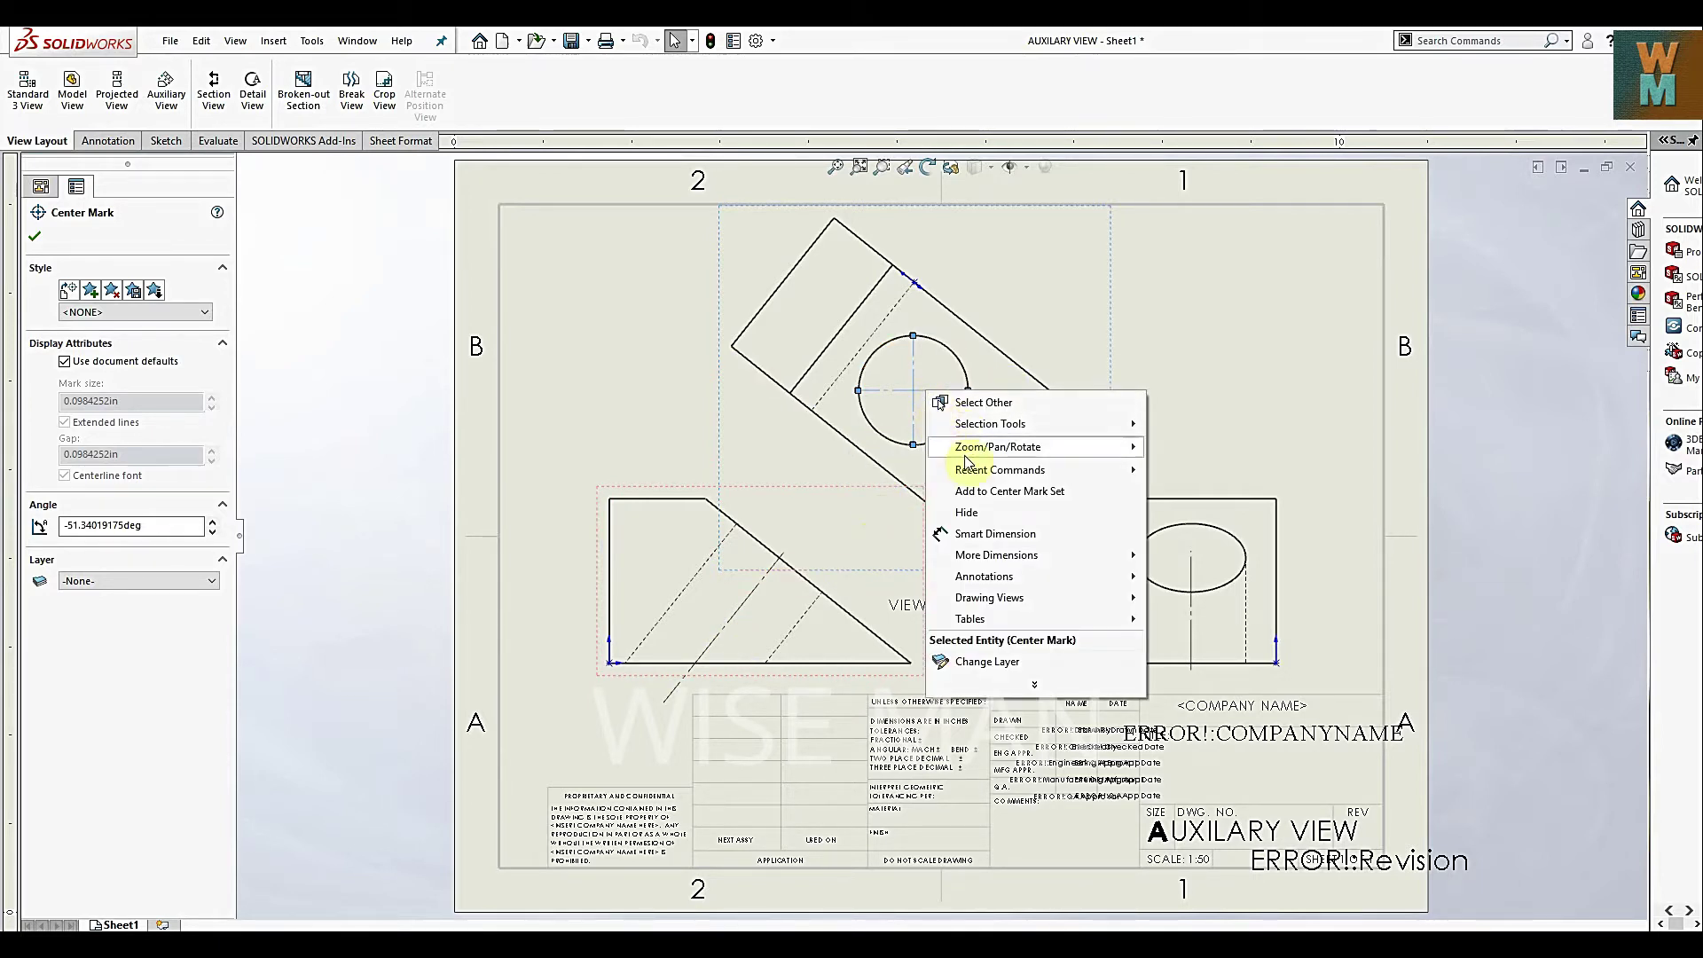
{"action": "left_click", "coordinate": [987, 513]}
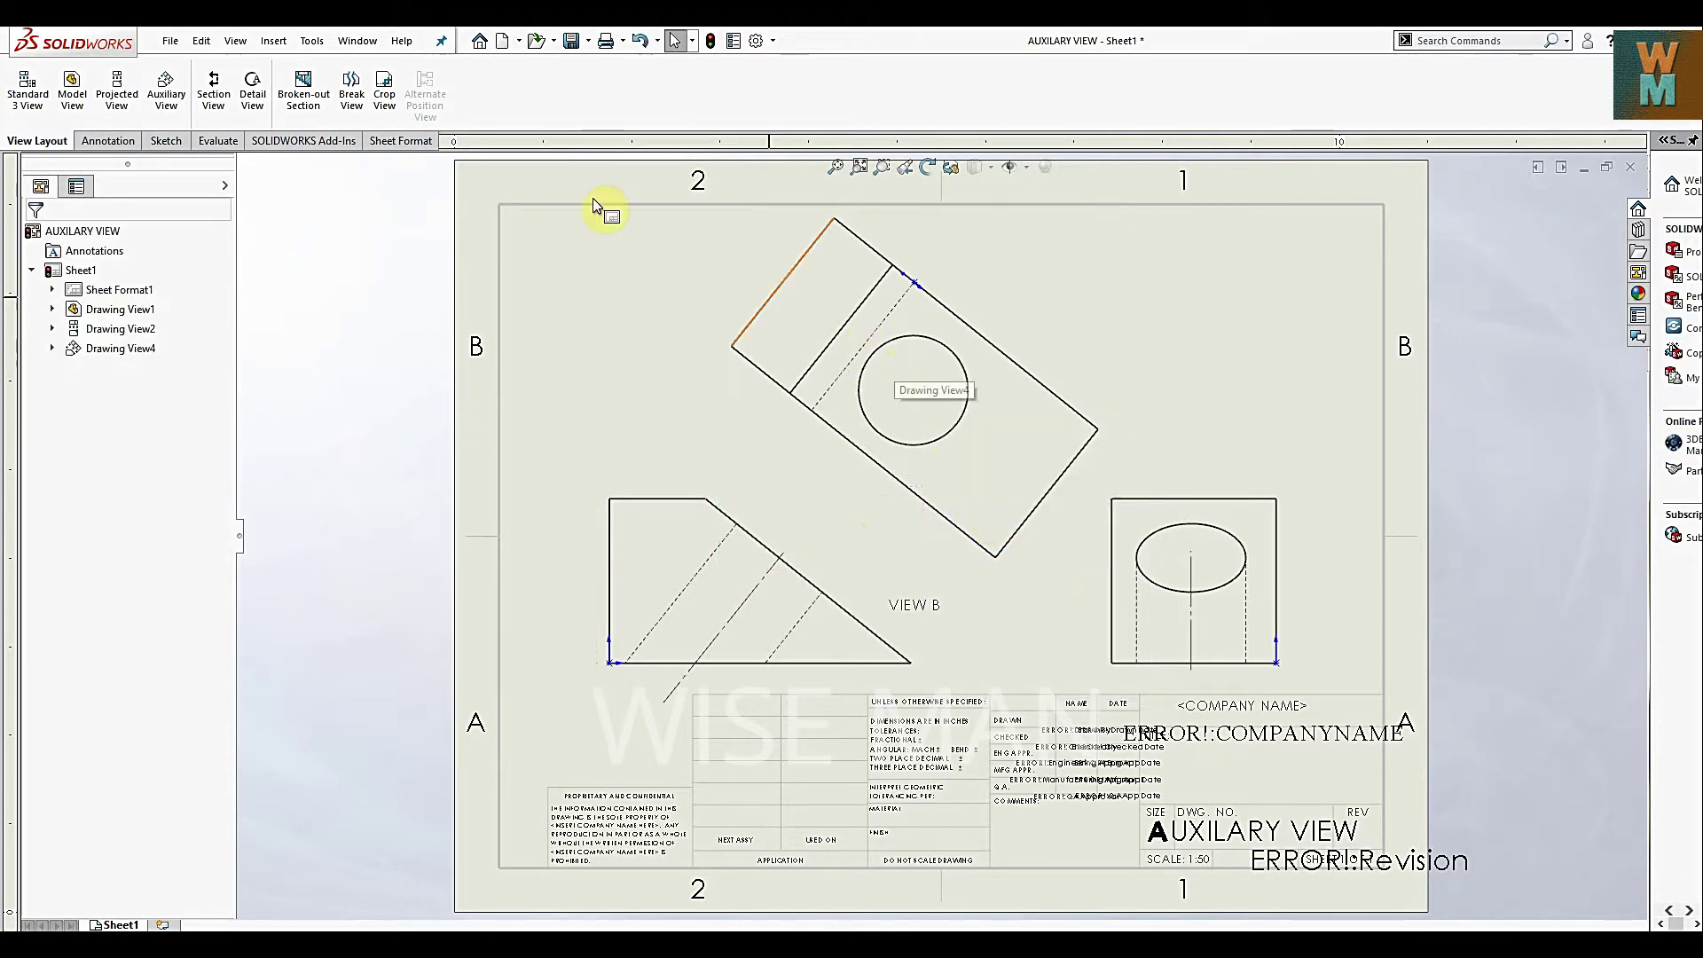
Add a single center mark to the circular hole in the auxiliary view, aligned with the tilted view
{"action": "left_click", "coordinate": [108, 141]}
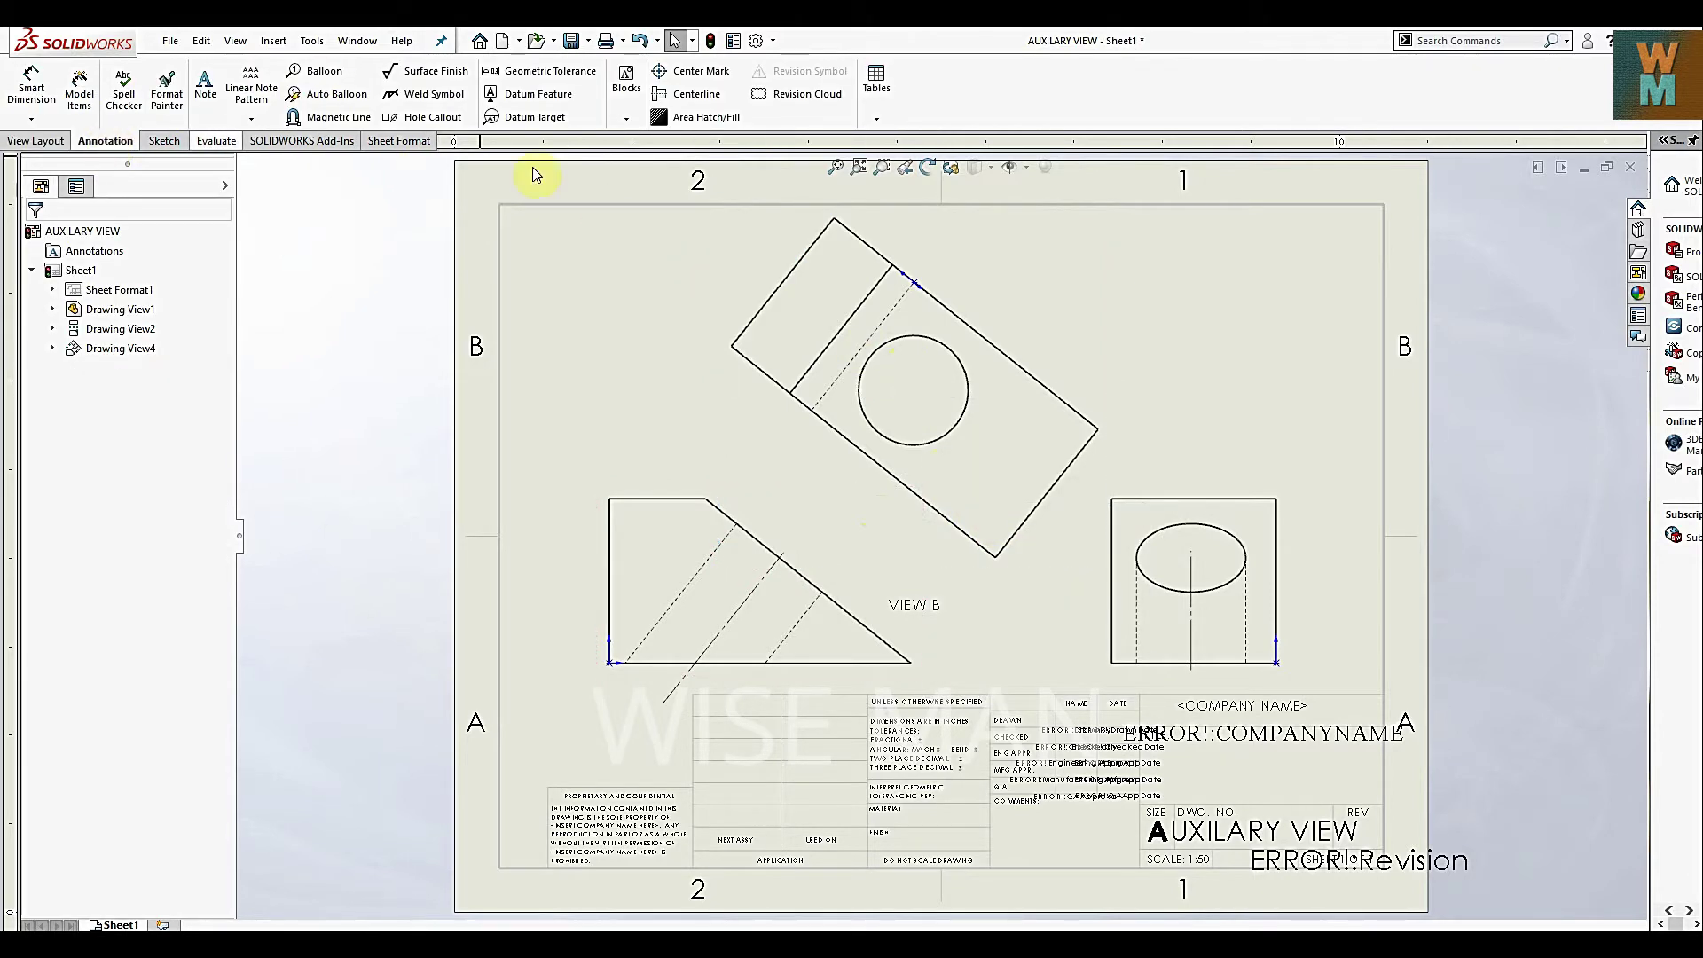
{"action": "left_click", "coordinate": [696, 72]}
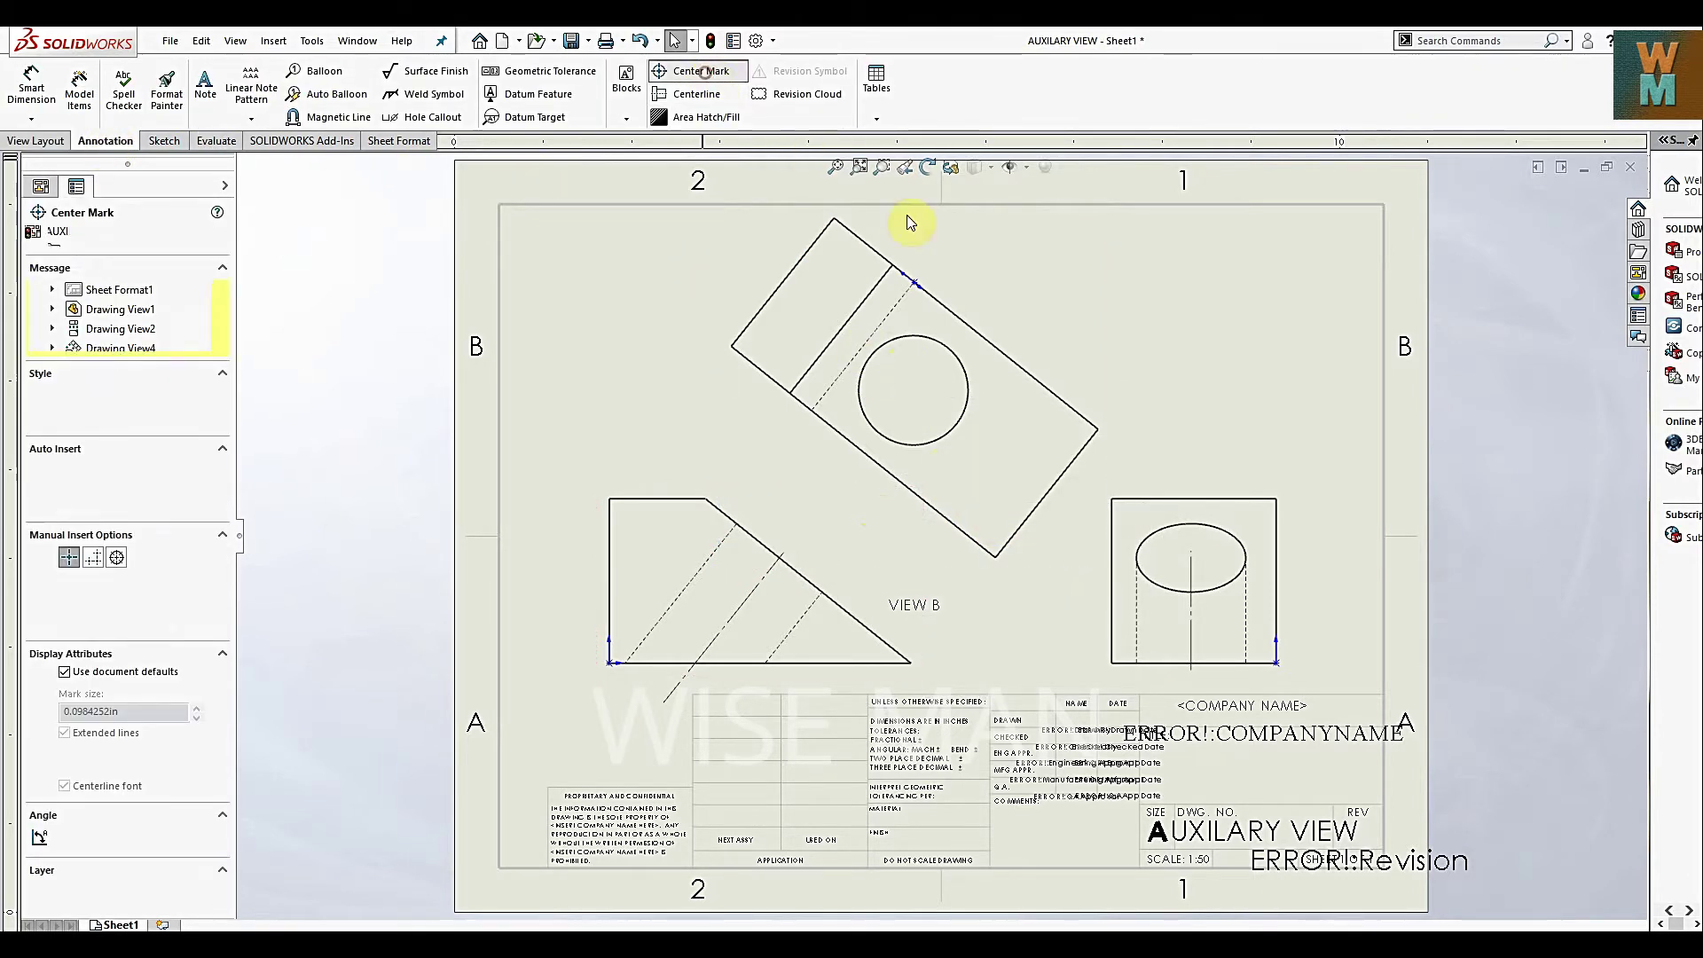
{"action": "left_click", "coordinate": [959, 358]}
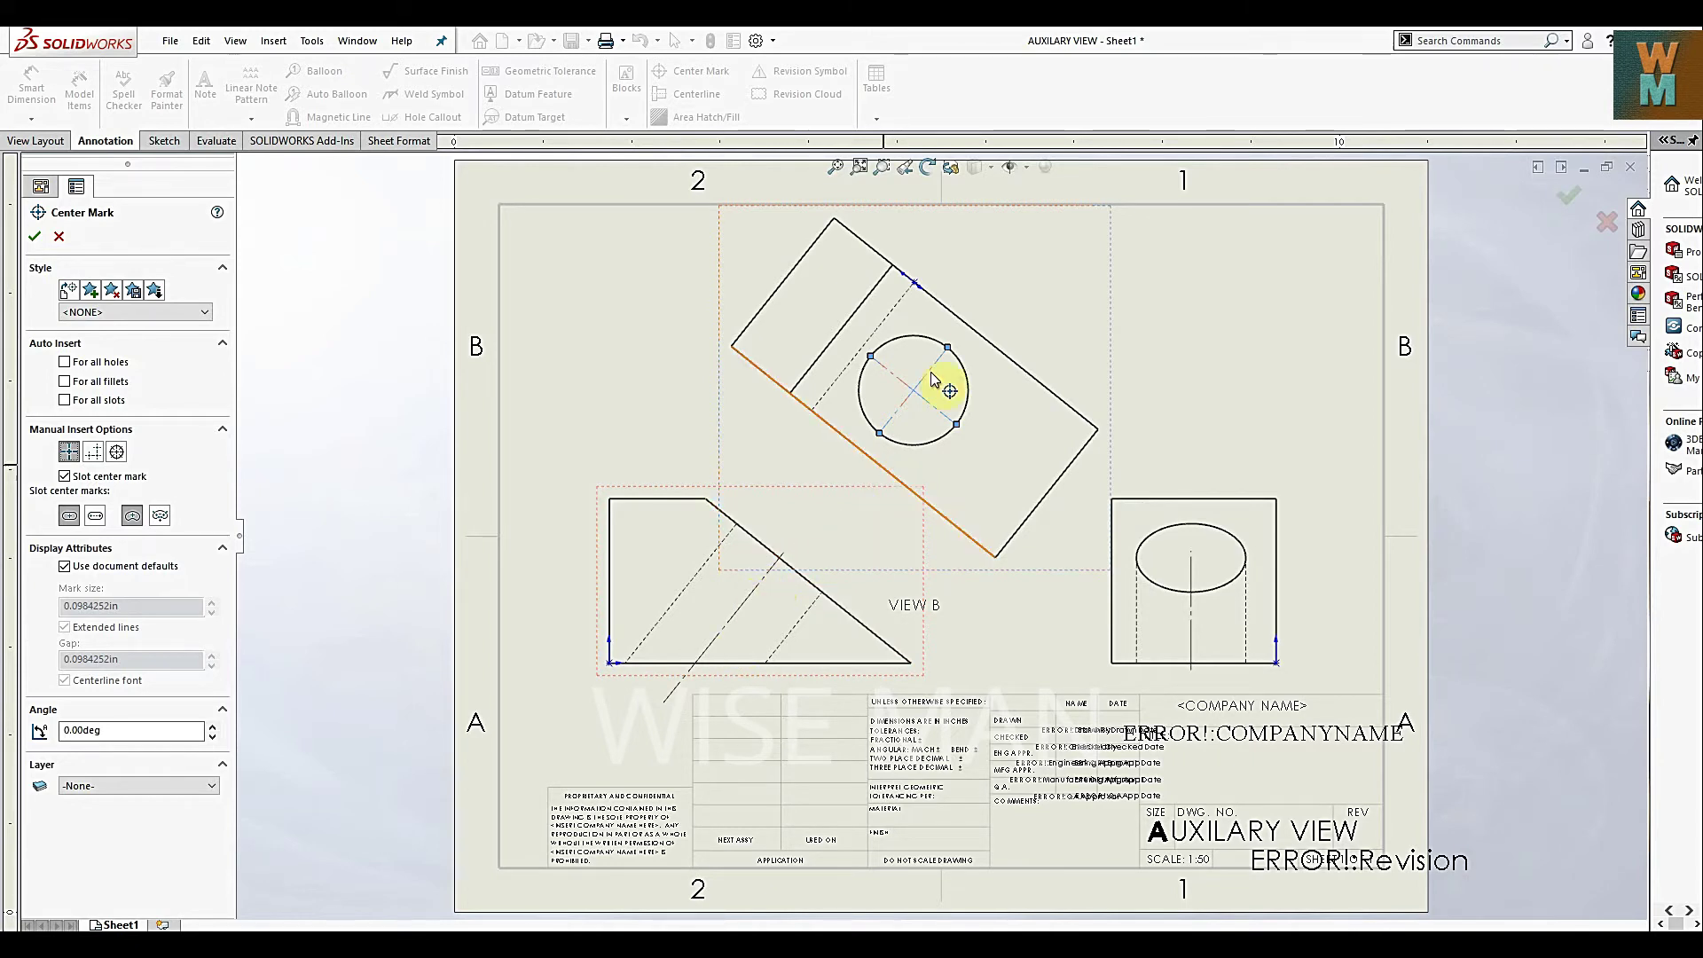
{"action": "left_click", "coordinate": [34, 236]}
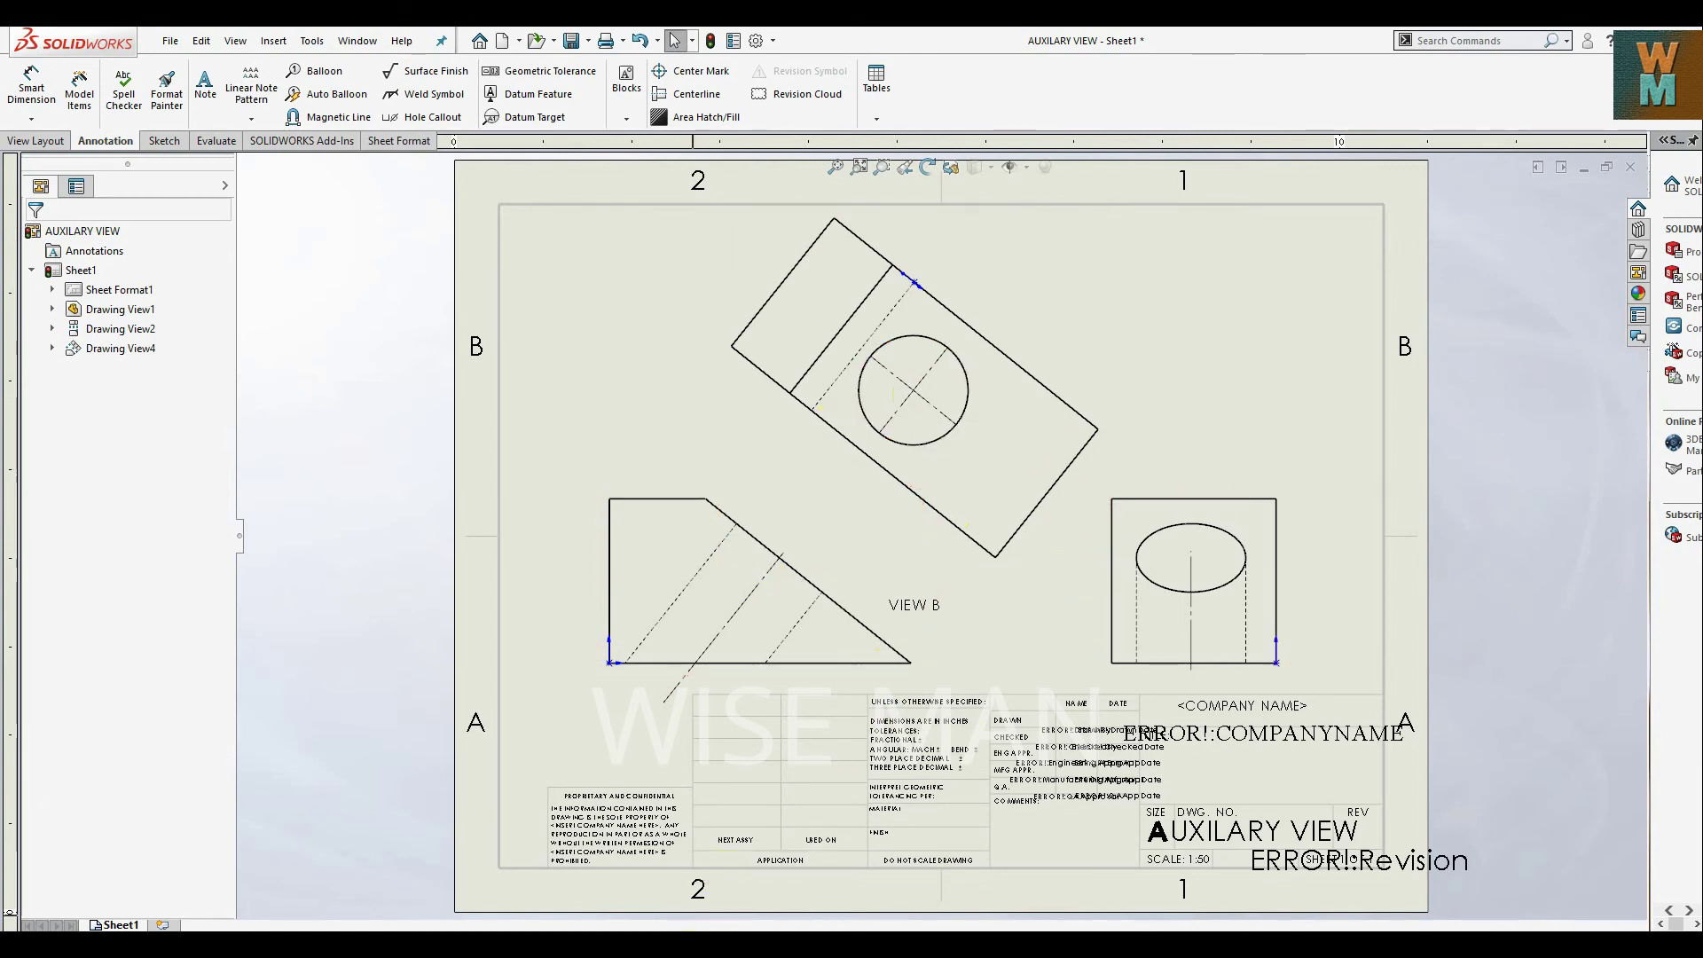
{"action": "mouse_move", "coordinate": [675, 945]}
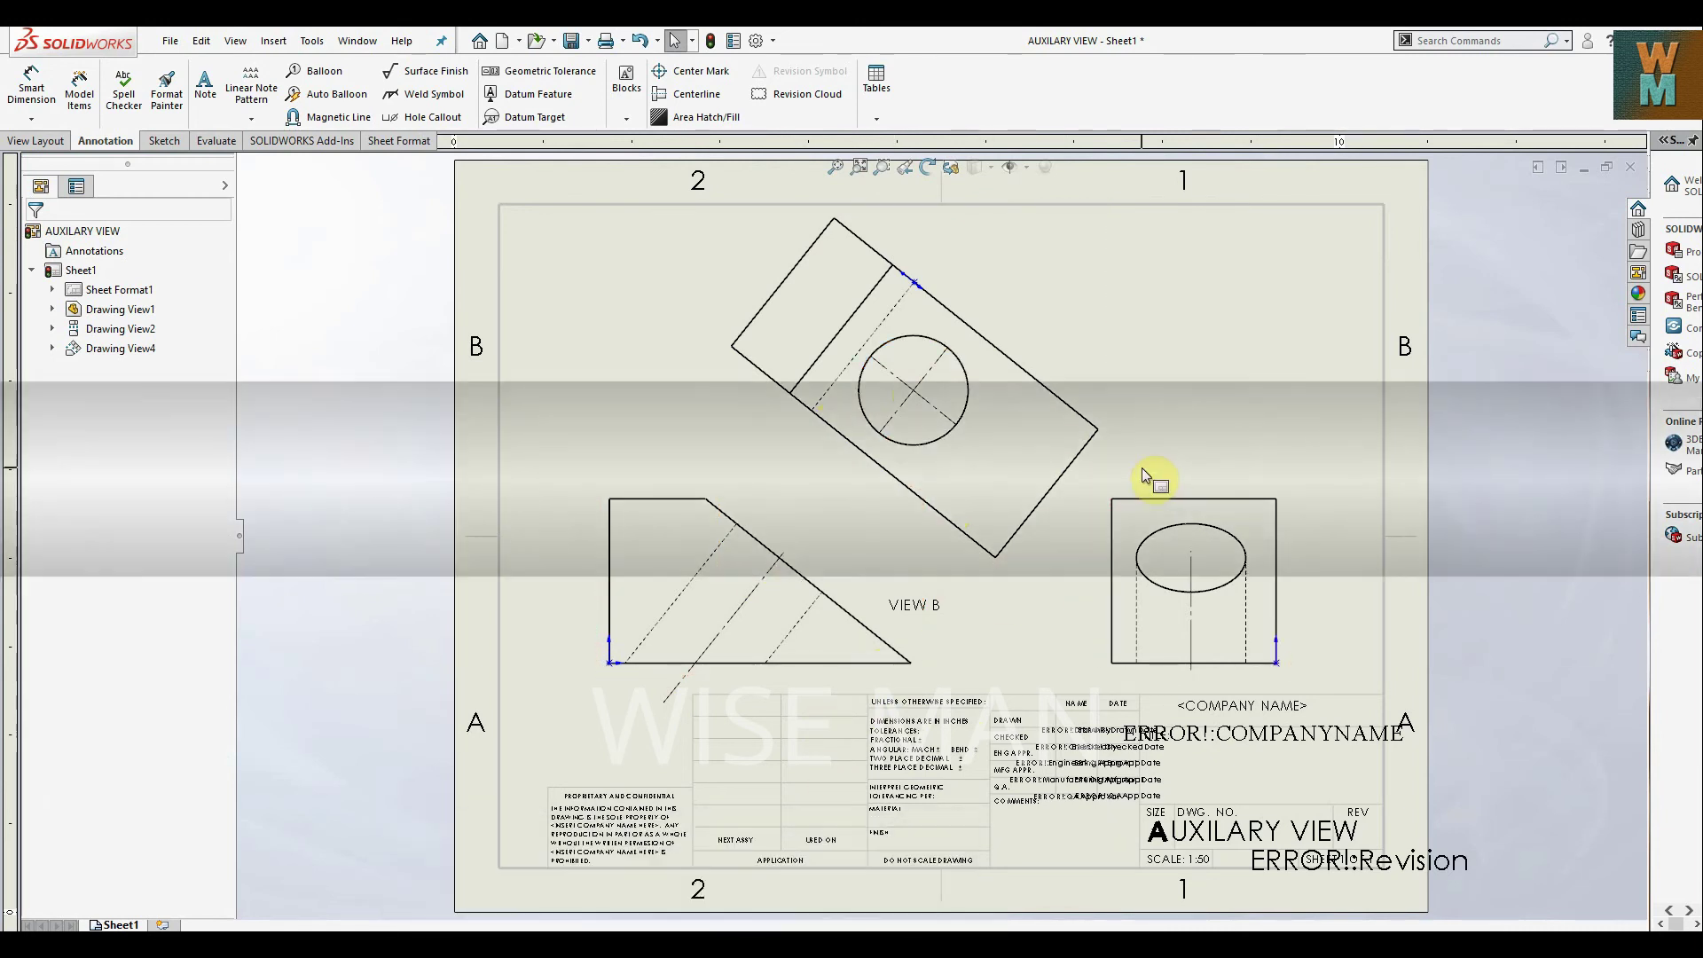